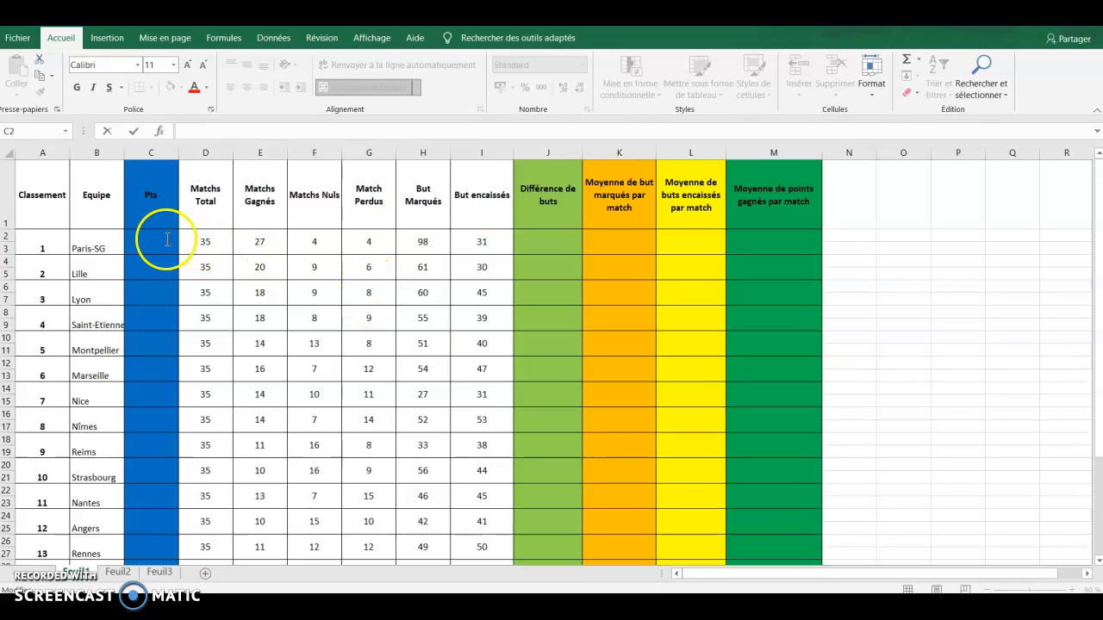
Switch to the Word document, read the exercise questions and the points rules for wins, draws and defeats, and return to Excel.
{"action": "left_click", "coordinate": [488, 606]}
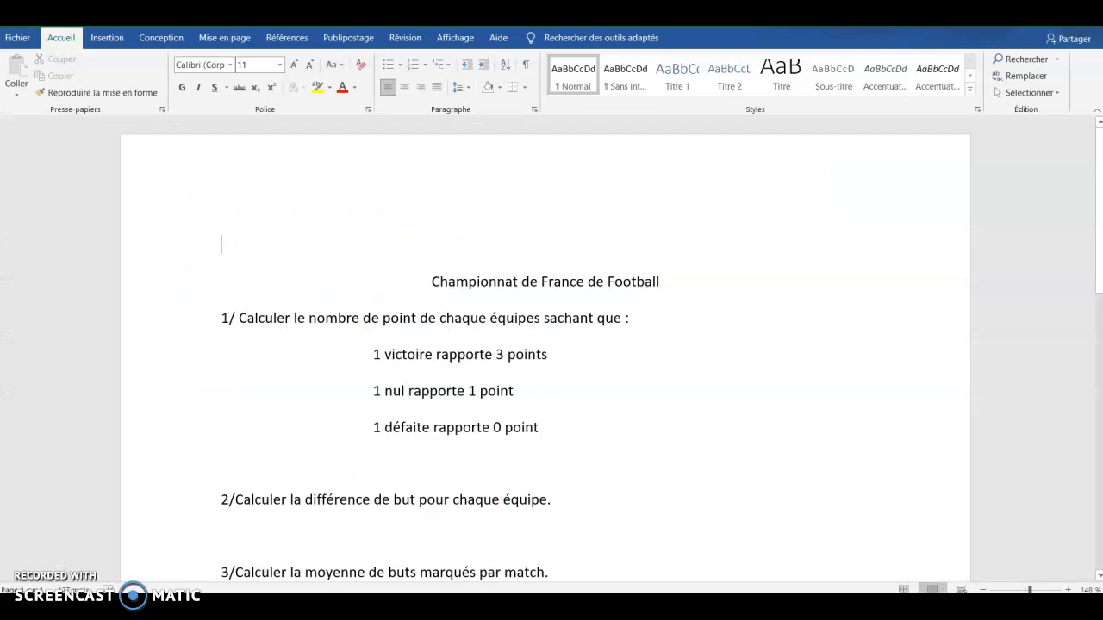
{"action": "scroll", "coordinate": [546, 311], "scroll_direction": "down", "scroll_amount": 10}
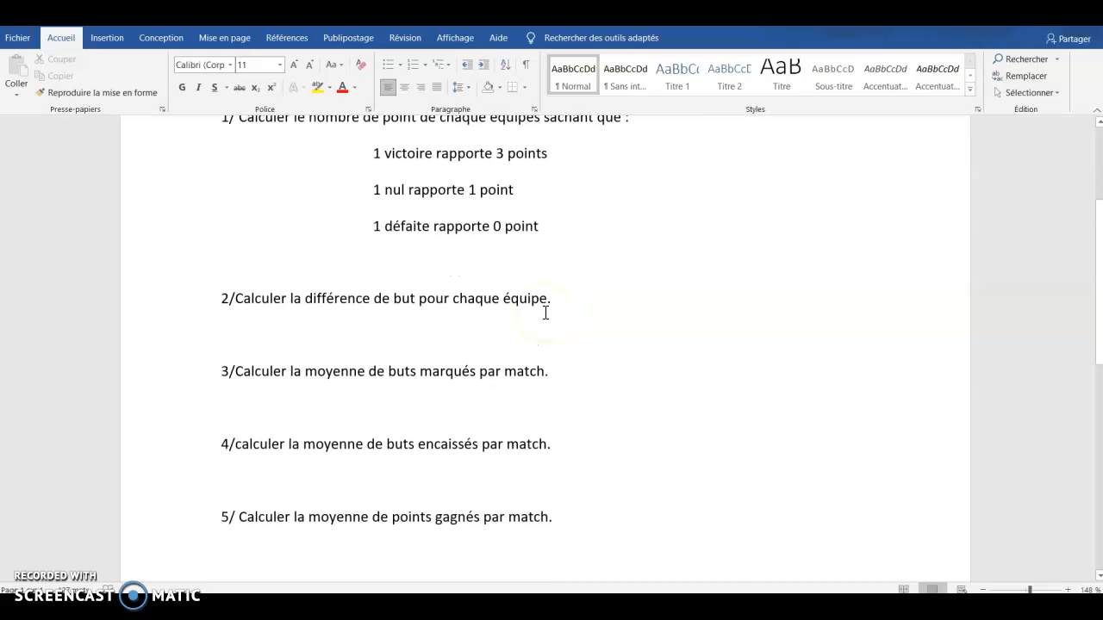
{"action": "scroll", "coordinate": [545, 311], "scroll_direction": "up", "scroll_amount": 10}
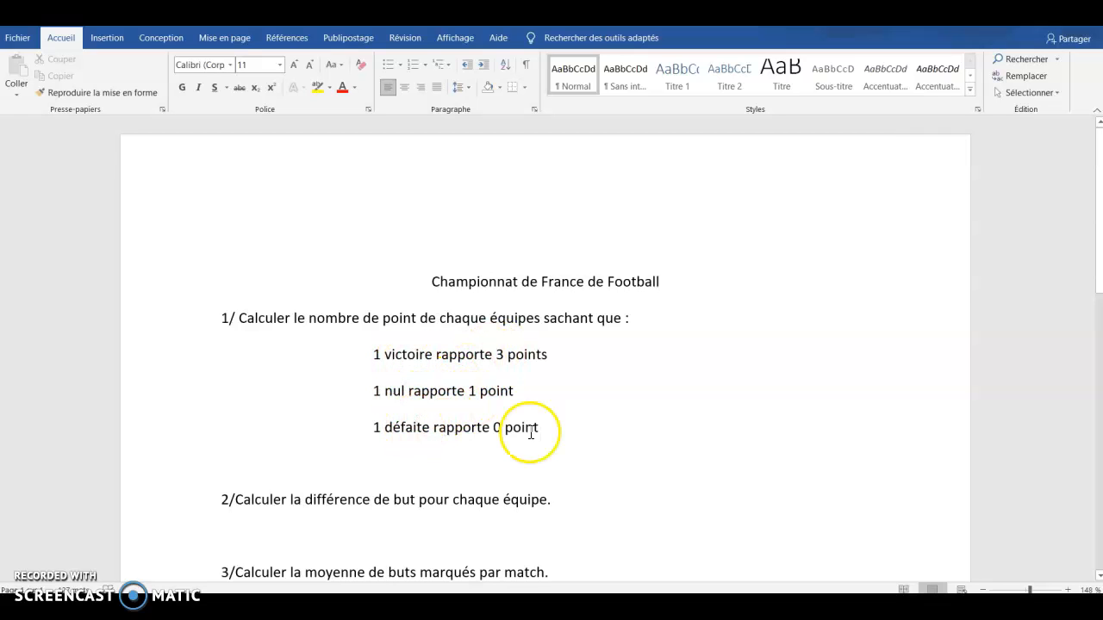
{"action": "key", "text": "alt+Tab"}
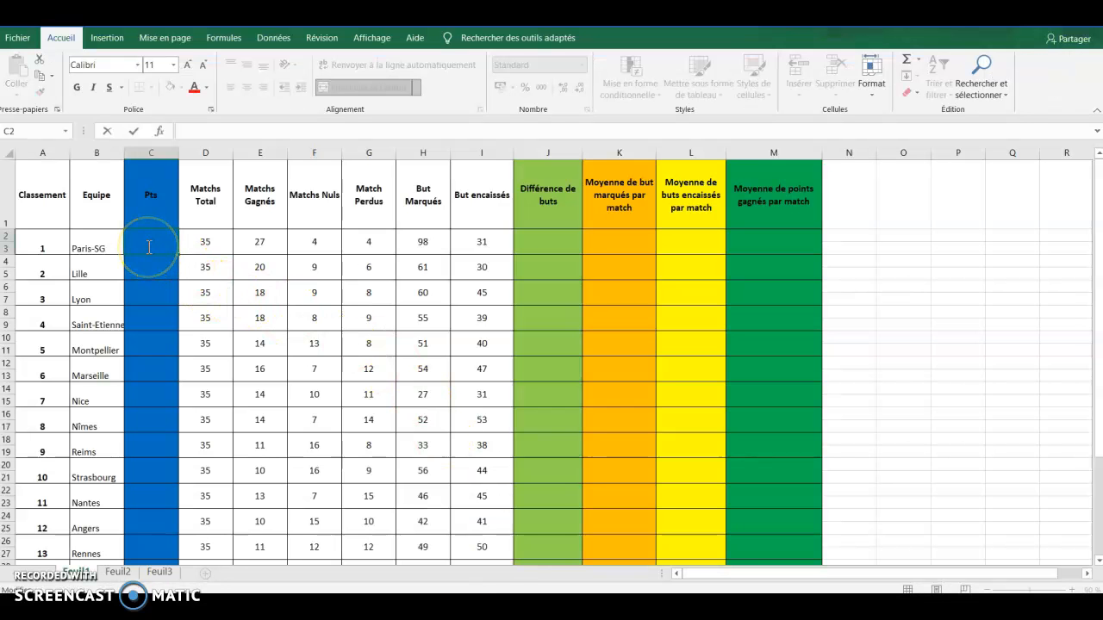
Enter the formula =E2*3+F2*1+G2*0 in cell C2 to calculate Paris-SG's points.
{"action": "type", "text": "="}
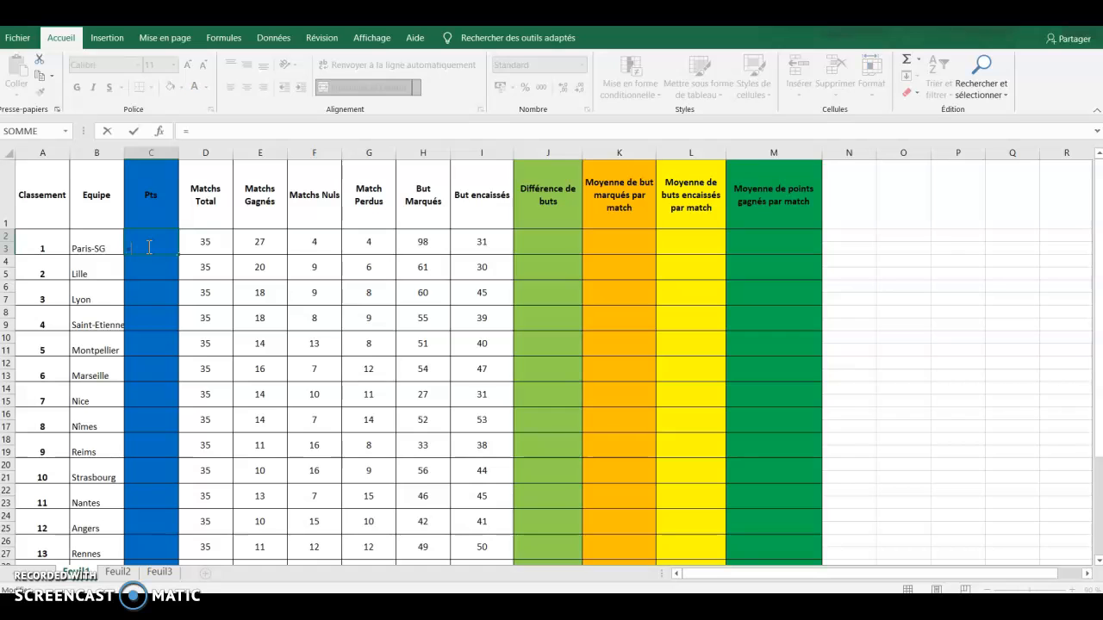
{"action": "left_click", "coordinate": [264, 244]}
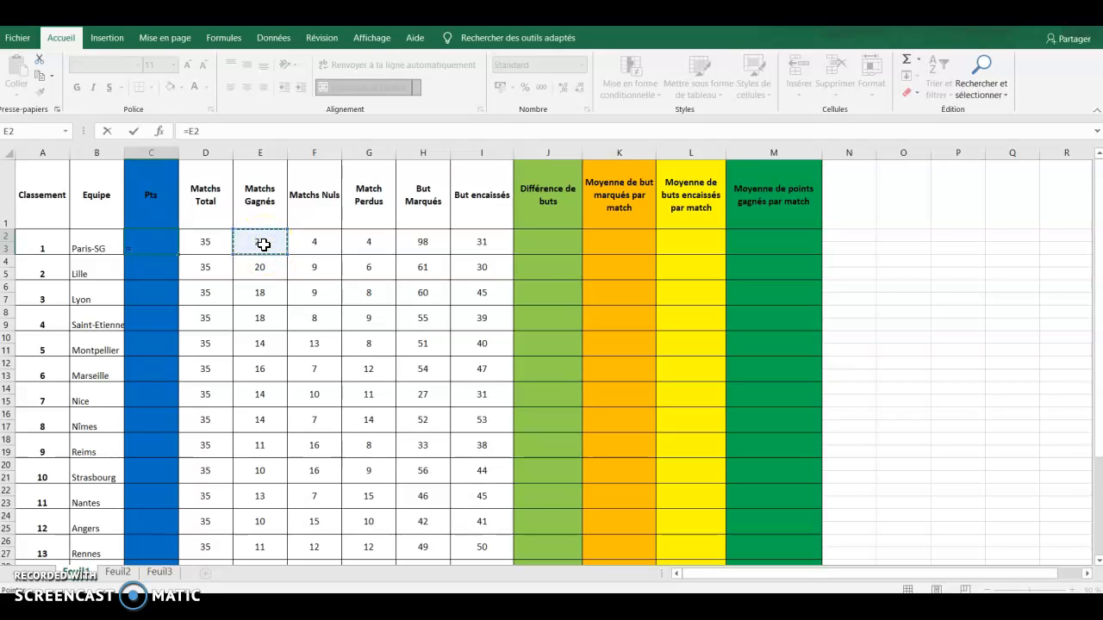
{"action": "type", "text": "*"}
{"action": "left_click", "coordinate": [313, 244]}
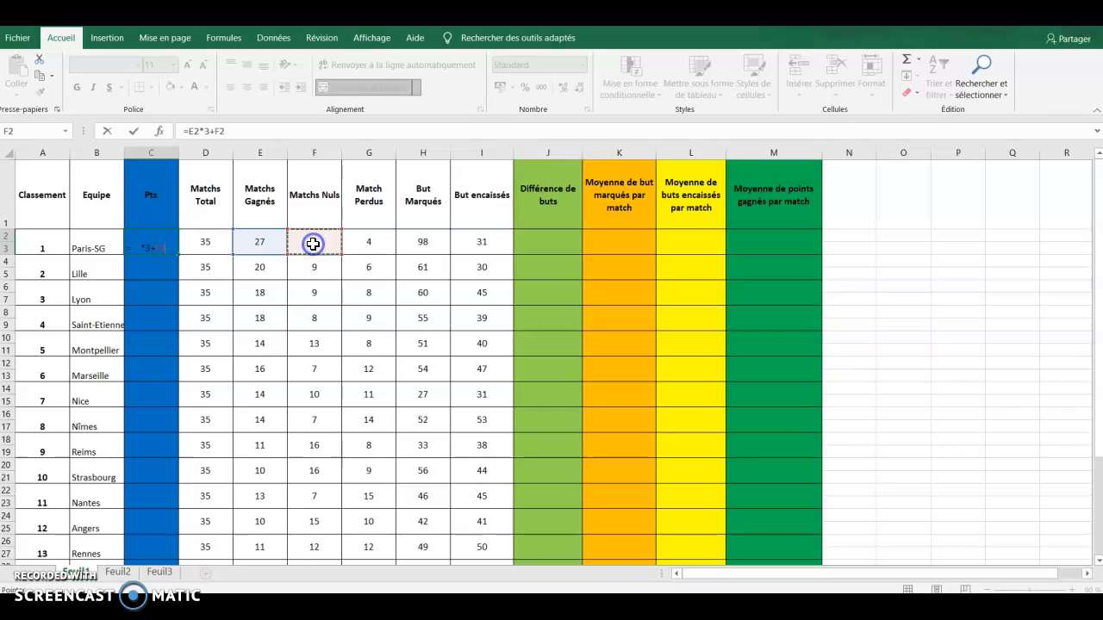
{"action": "type", "text": "*"}
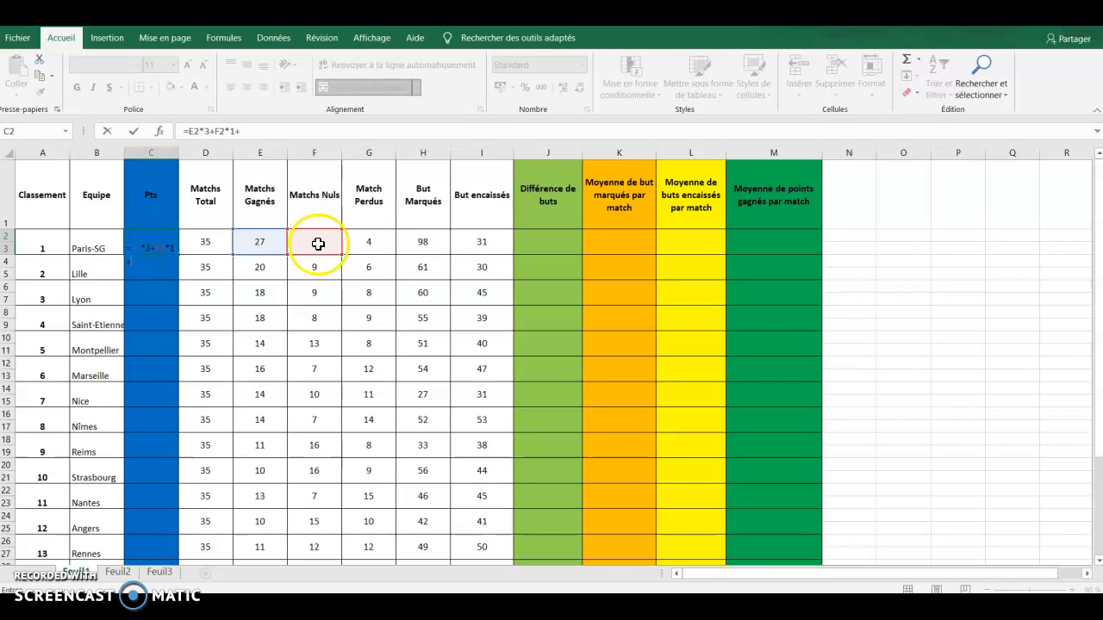
{"action": "left_click", "coordinate": [381, 244]}
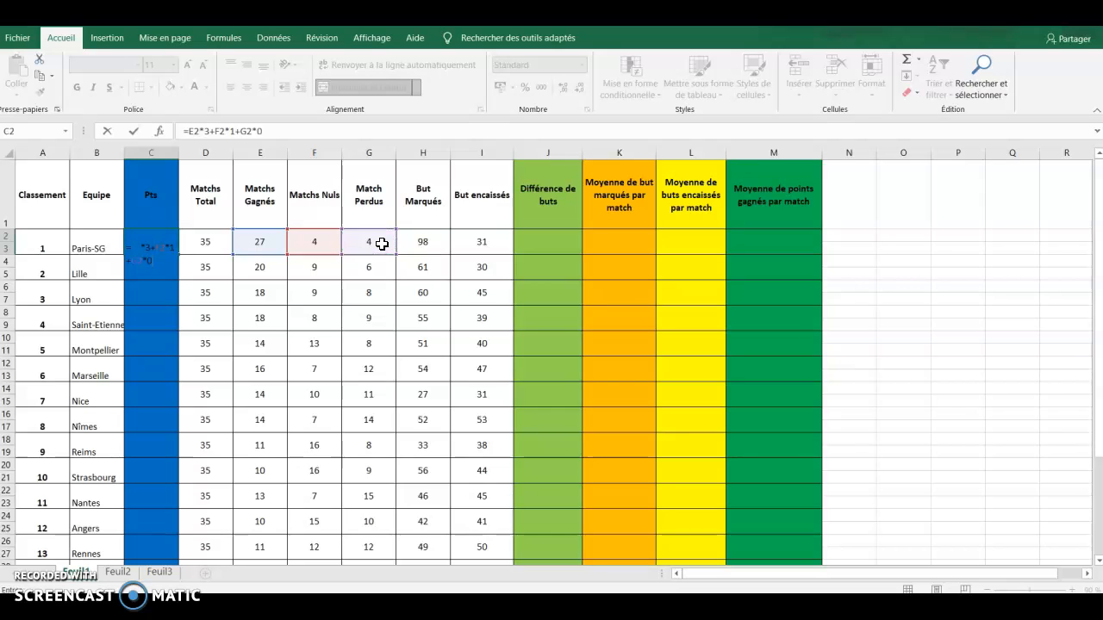
{"action": "key", "text": "Return"}
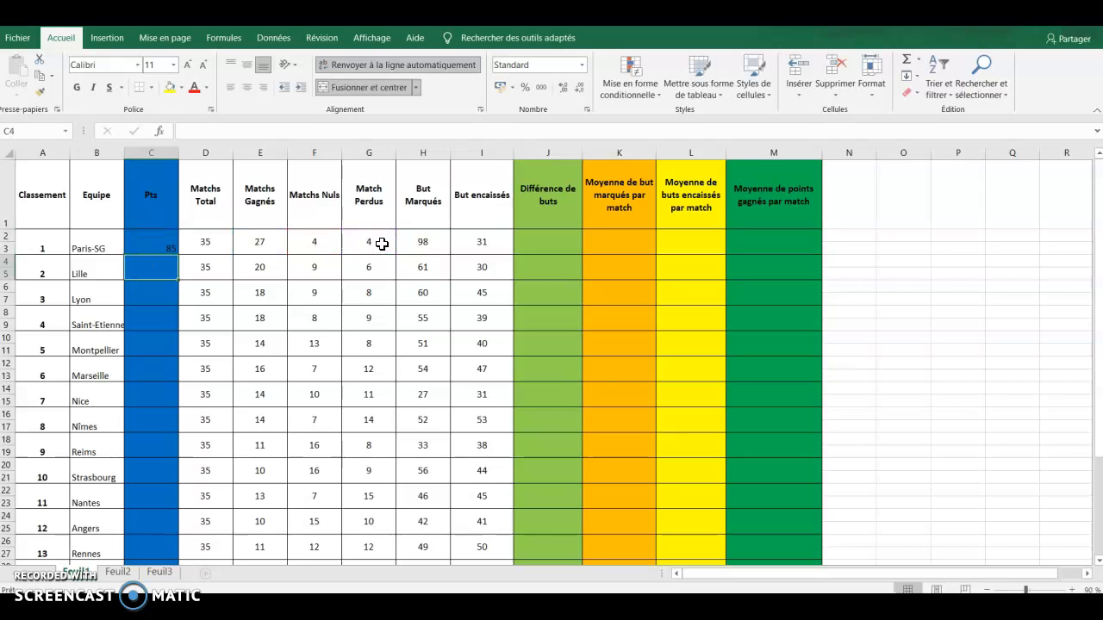
Fill the points formula from C2 down the Pts column to the last team, Guingamp.
{"action": "left_click", "coordinate": [157, 248]}
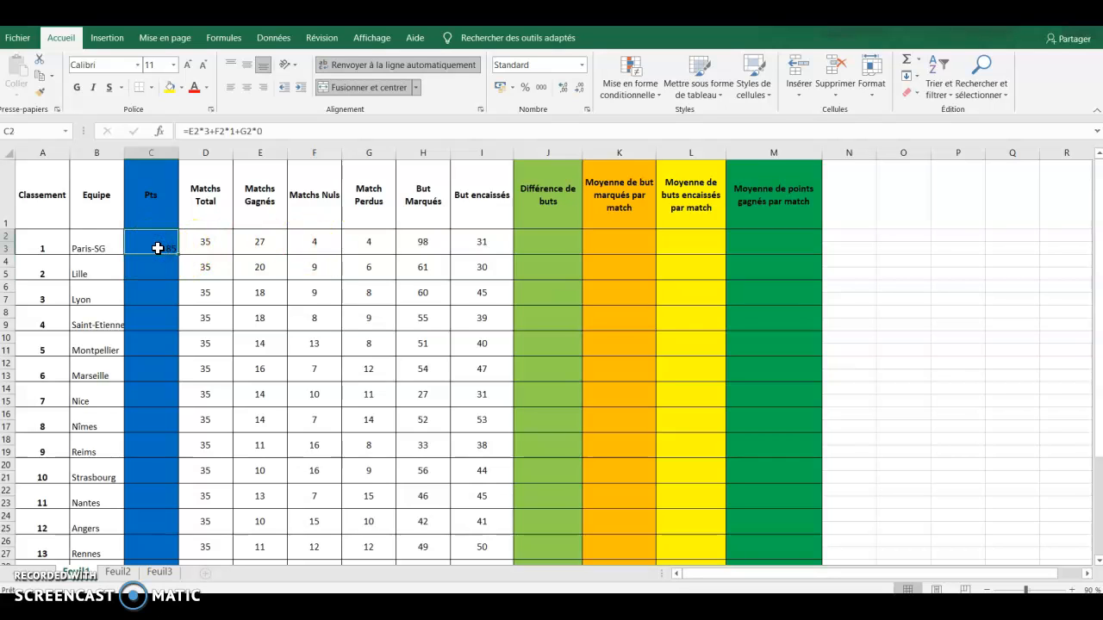
{"action": "scroll", "coordinate": [155, 246], "scroll_direction": "down", "scroll_amount": 3}
{"action": "scroll", "coordinate": [155, 237], "scroll_direction": "up", "scroll_amount": 3}
{"action": "left_click_drag", "start_coordinate": [178, 255], "coordinate": [163, 497]}
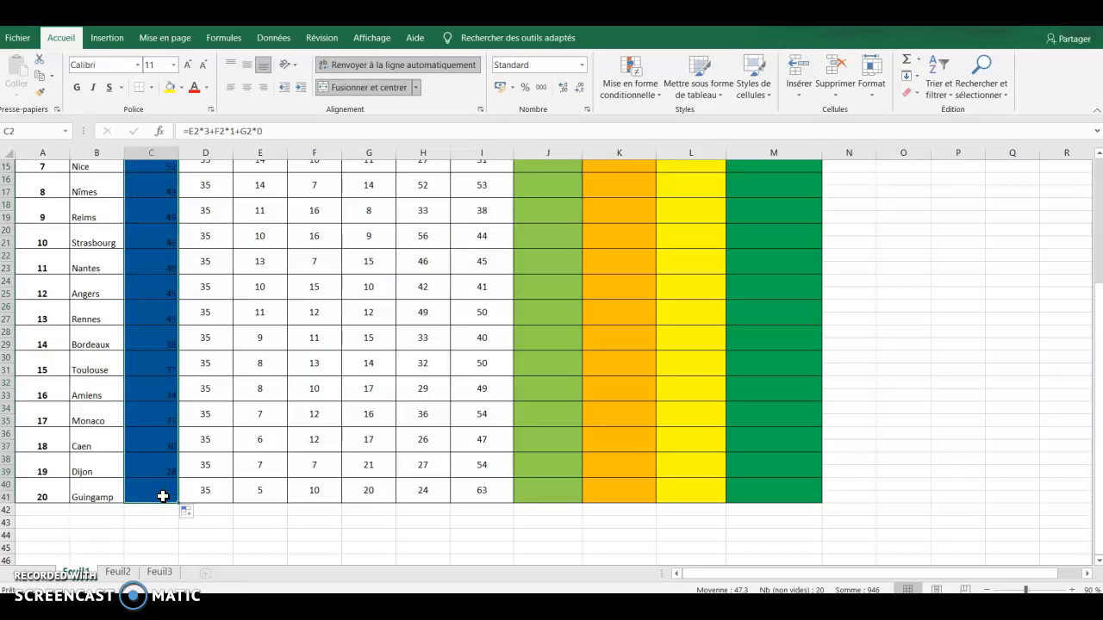
{"action": "scroll", "coordinate": [158, 453], "scroll_direction": "up", "scroll_amount": 5}
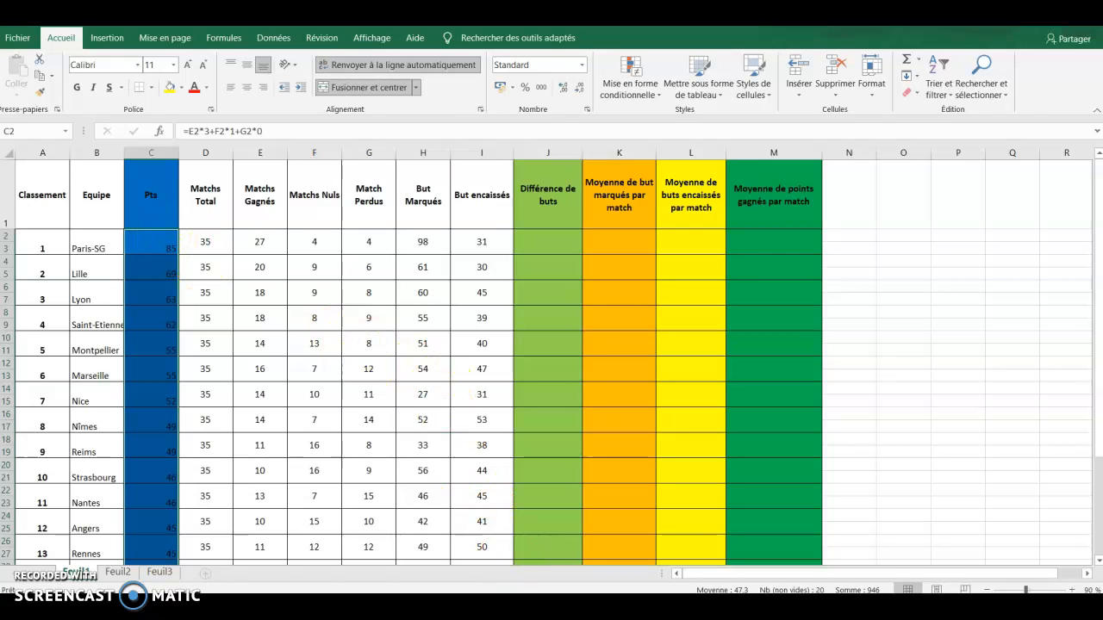
Check question 2 about the goal difference in the Word document, and return to the Excel workbook.
{"action": "key", "text": "alt+Tab"}
{"action": "scroll", "coordinate": [379, 373], "scroll_direction": "down", "scroll_amount": 1}
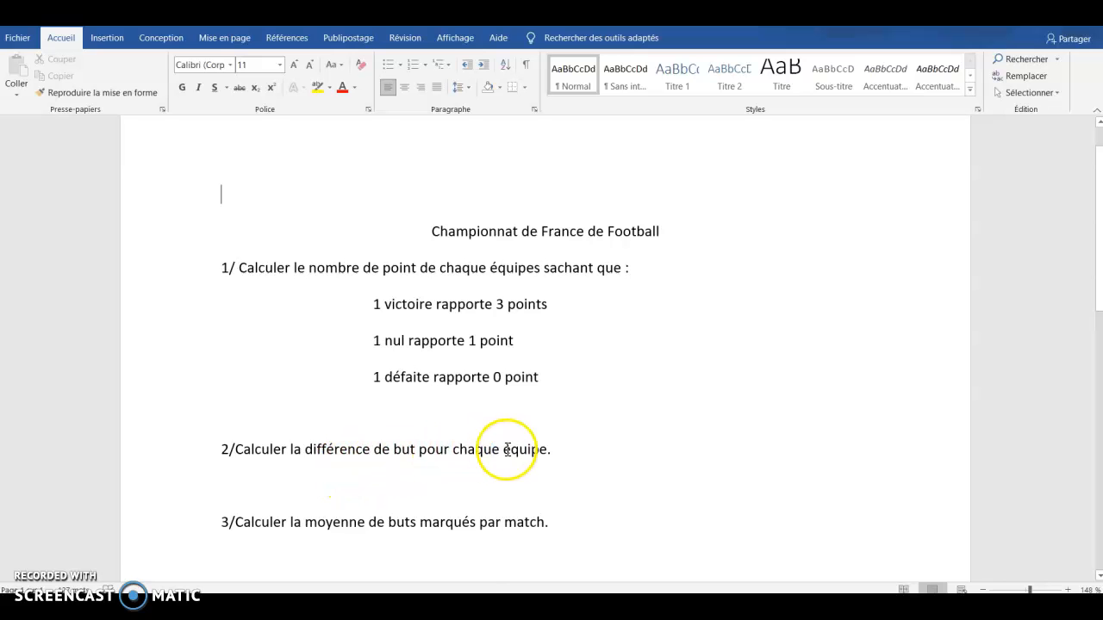
{"action": "left_click", "coordinate": [510, 605]}
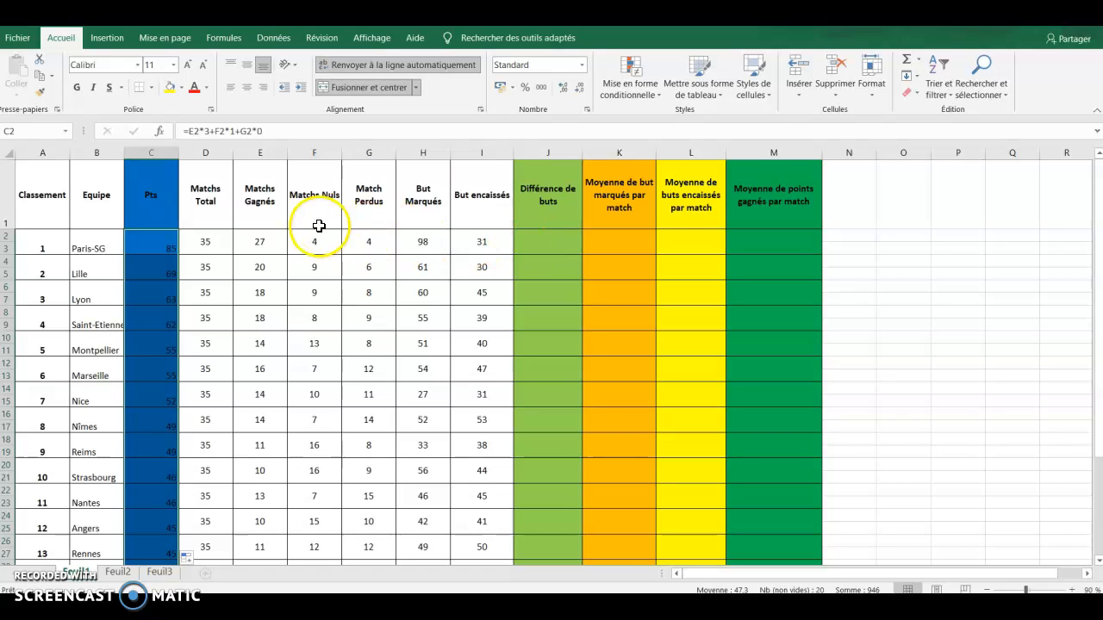
Enter the formula =H2-I2 in cell J2 to calculate Paris-SG's goal difference.
{"action": "left_click", "coordinate": [553, 241]}
{"action": "type", "text": "="}
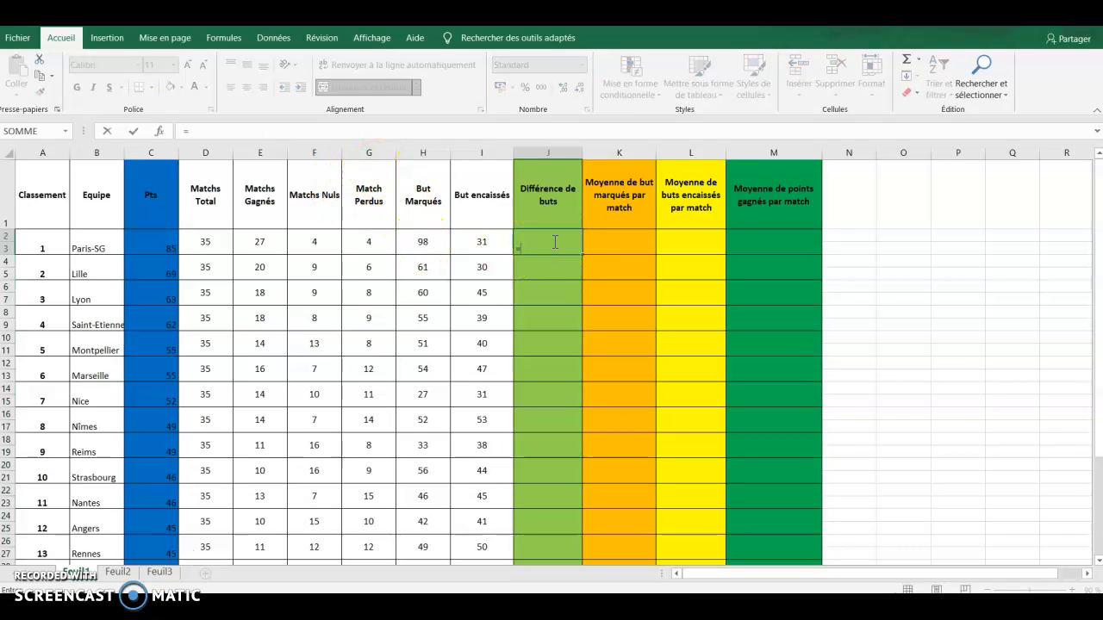
{"action": "left_click", "coordinate": [431, 244]}
{"action": "type", "text": "-"}
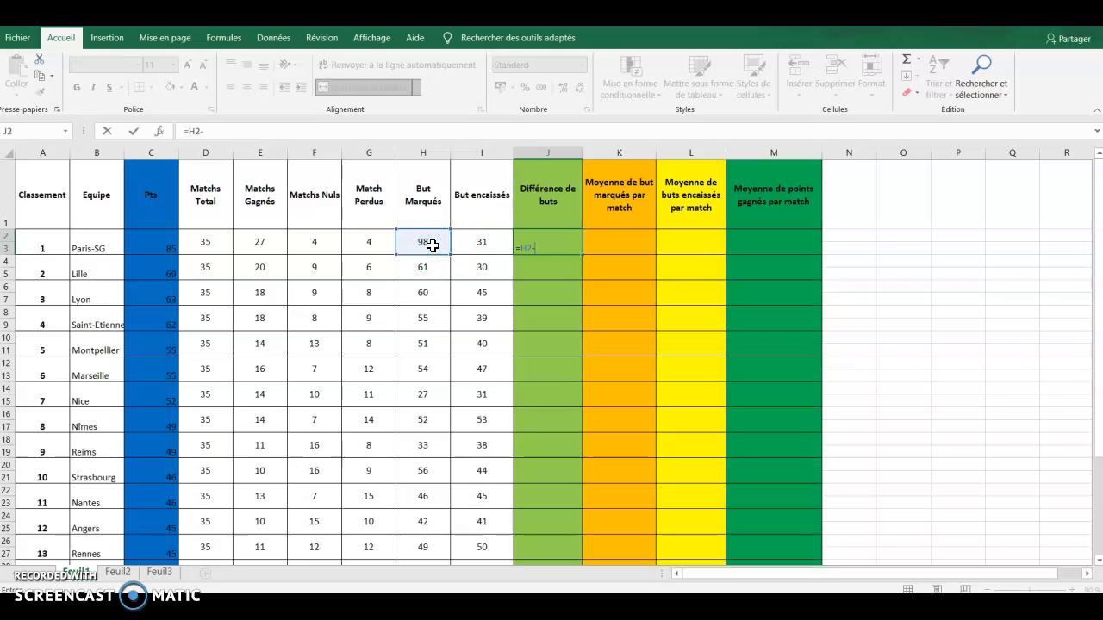
{"action": "left_click", "coordinate": [481, 247]}
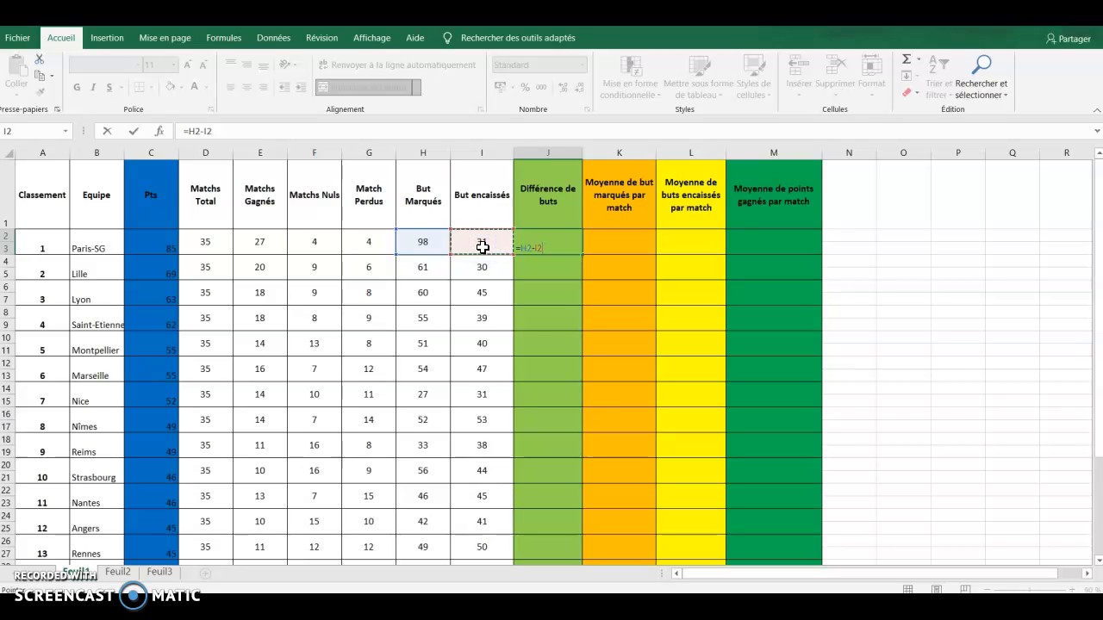
{"action": "key", "text": "Return"}
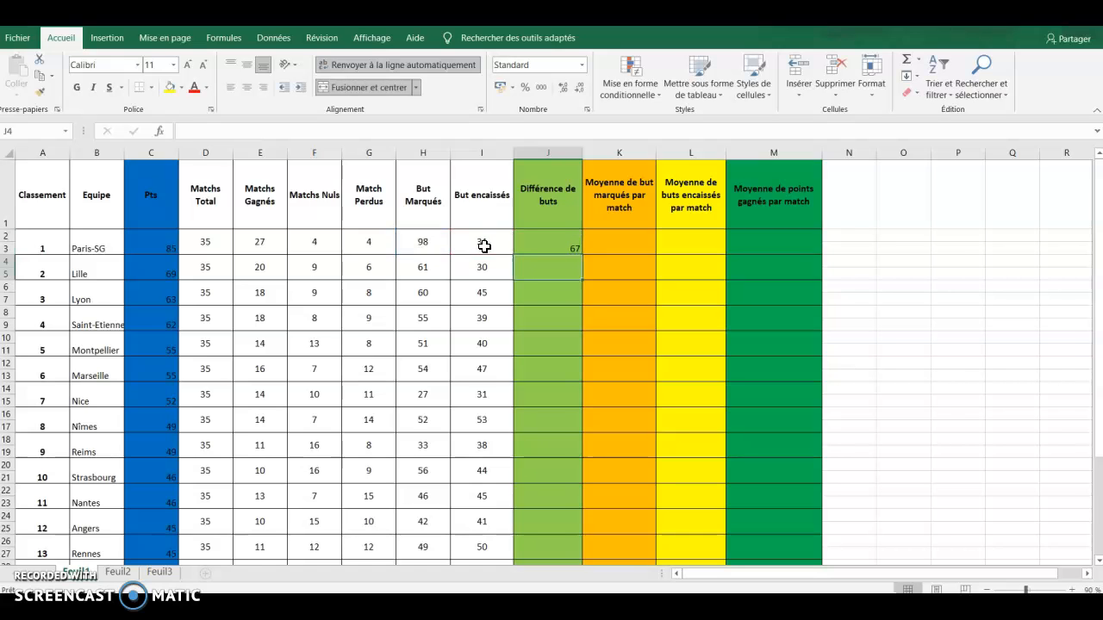
Fill the goal difference formula from J2 down the Différence de buts column to Guingamp's row.
{"action": "left_click", "coordinate": [547, 240]}
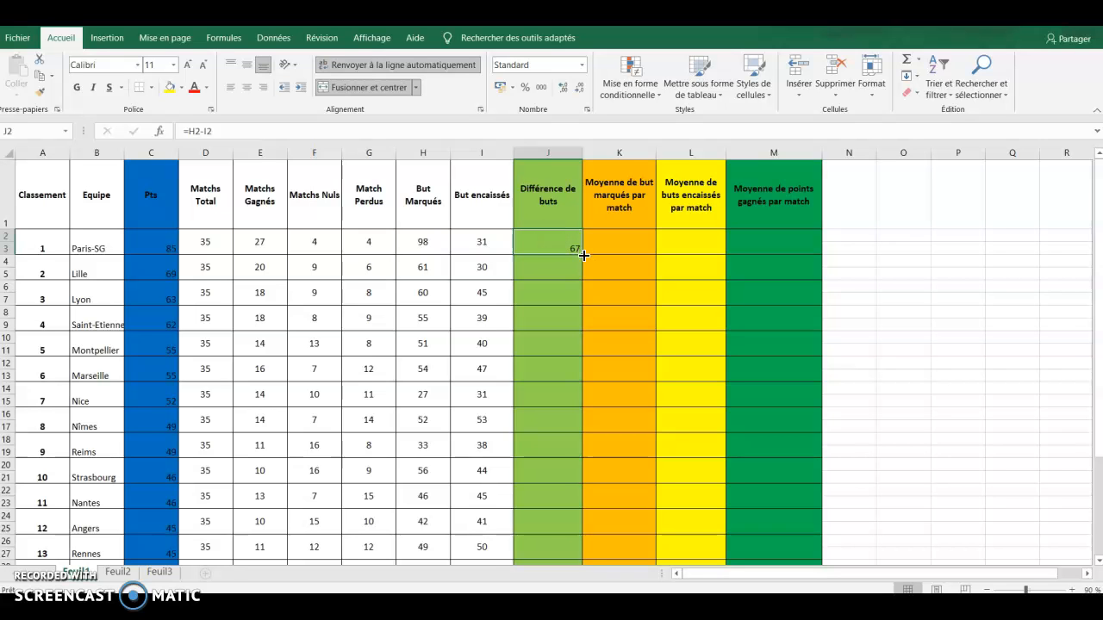
{"action": "left_click_drag", "start_coordinate": [583, 255], "coordinate": [572, 444]}
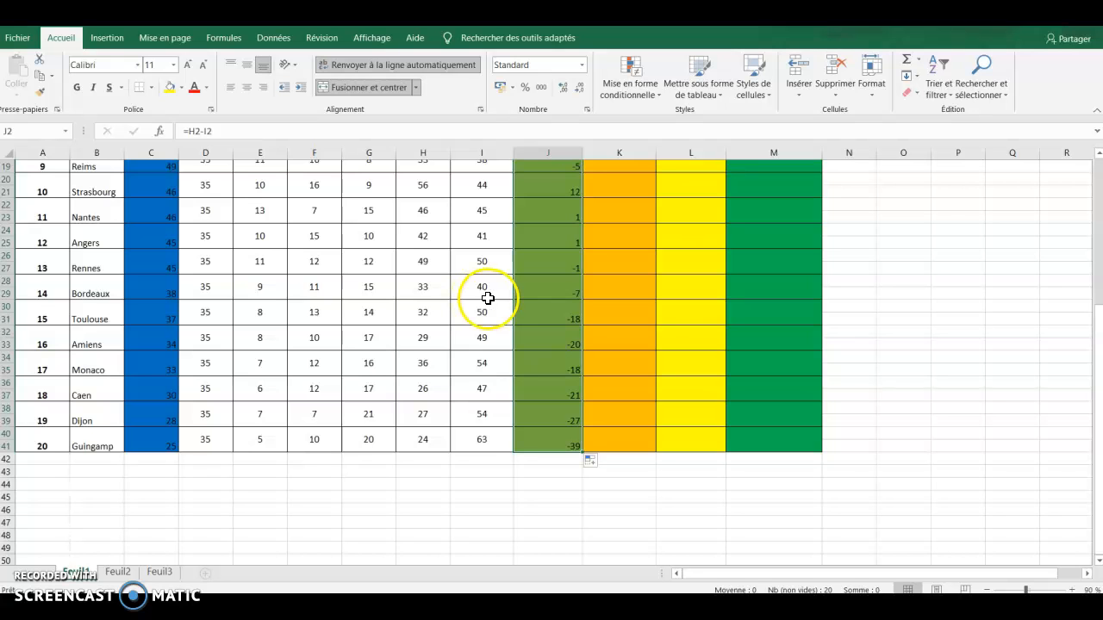
{"action": "scroll", "coordinate": [572, 296], "scroll_direction": "up", "scroll_amount": 6}
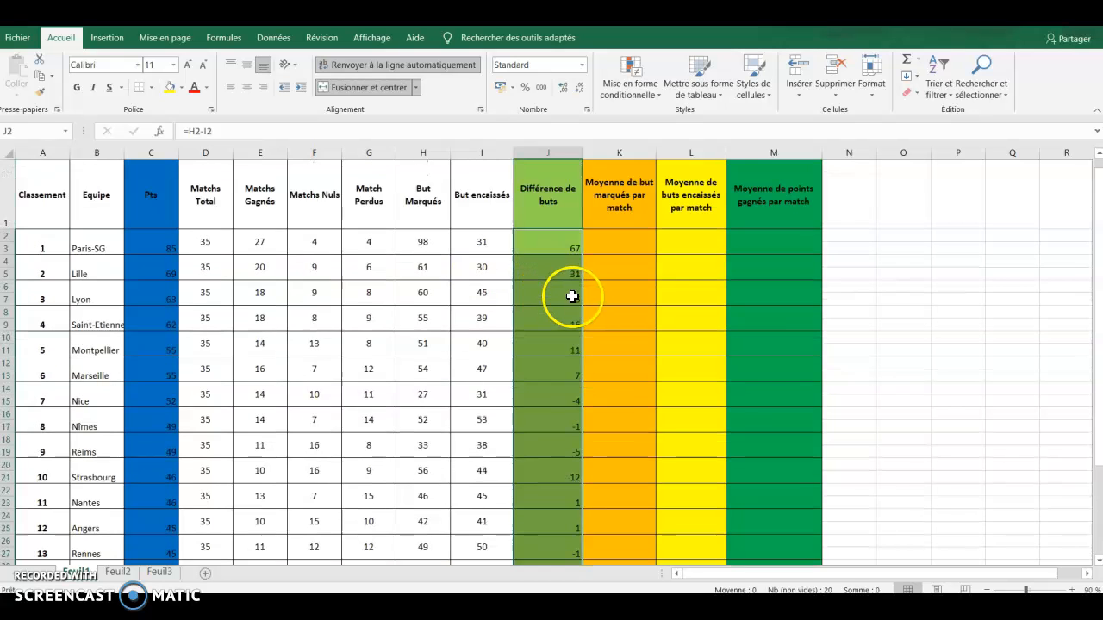
Select cell K2, check question 3 about average goals scored per match in the Word document, and return to Excel.
{"action": "left_click", "coordinate": [622, 239]}
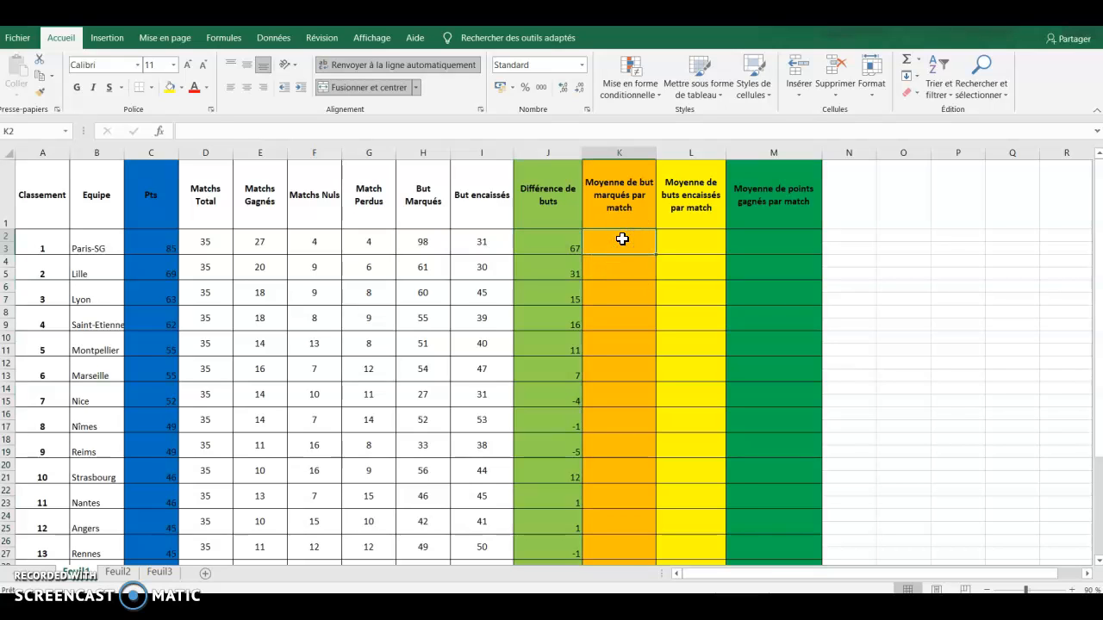
{"action": "key", "text": "alt+Tab"}
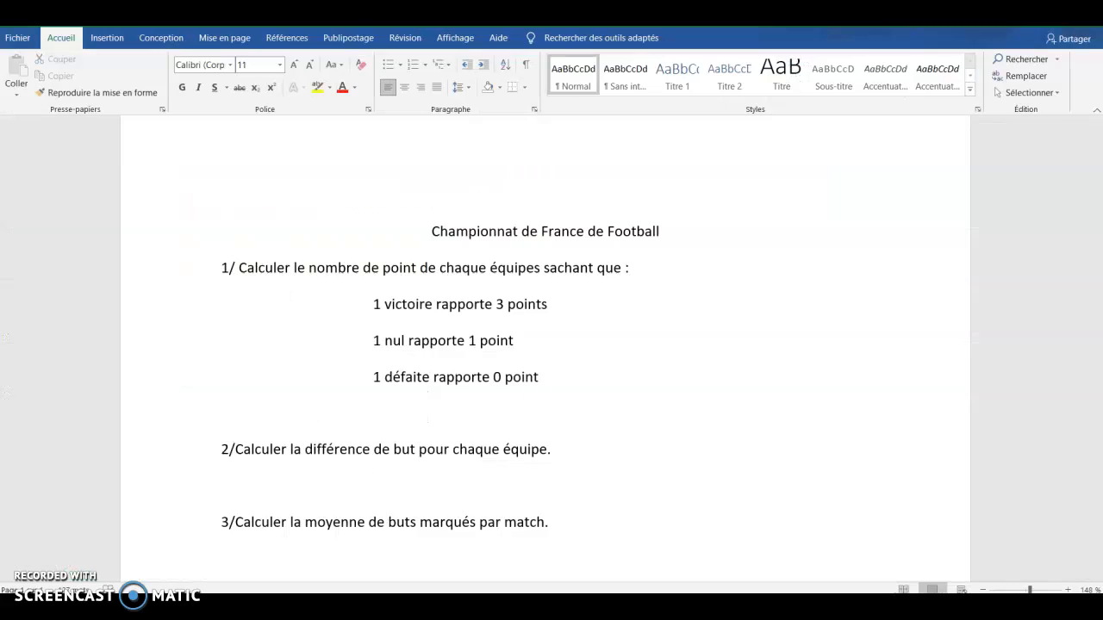
{"action": "scroll", "coordinate": [337, 340], "scroll_direction": "down", "scroll_amount": 1}
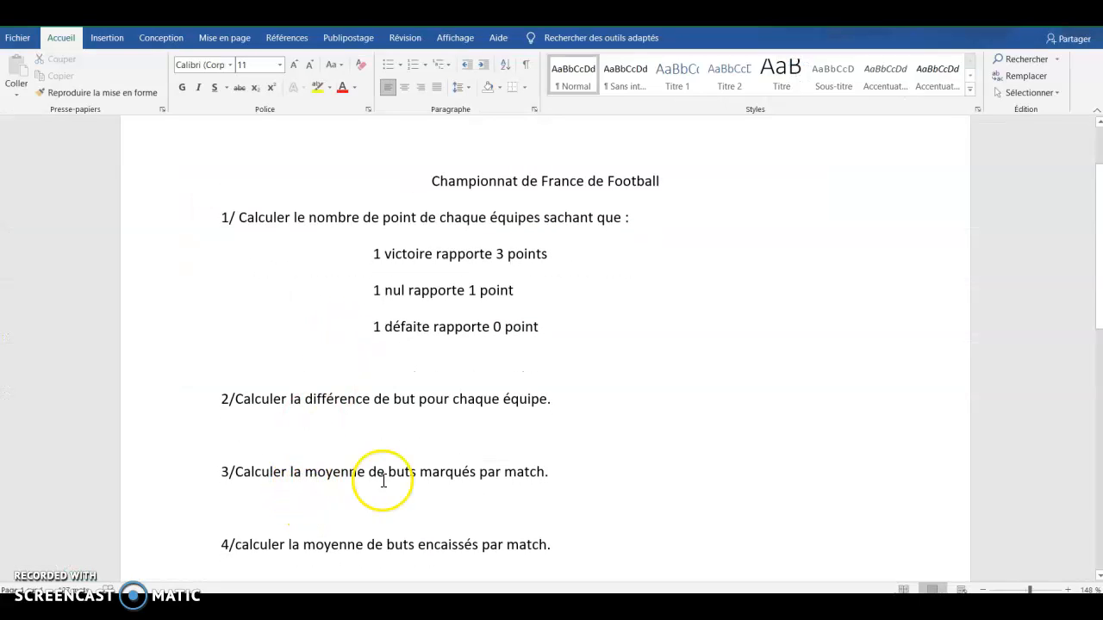
{"action": "scroll", "coordinate": [551, 470], "scroll_direction": "down", "scroll_amount": 1}
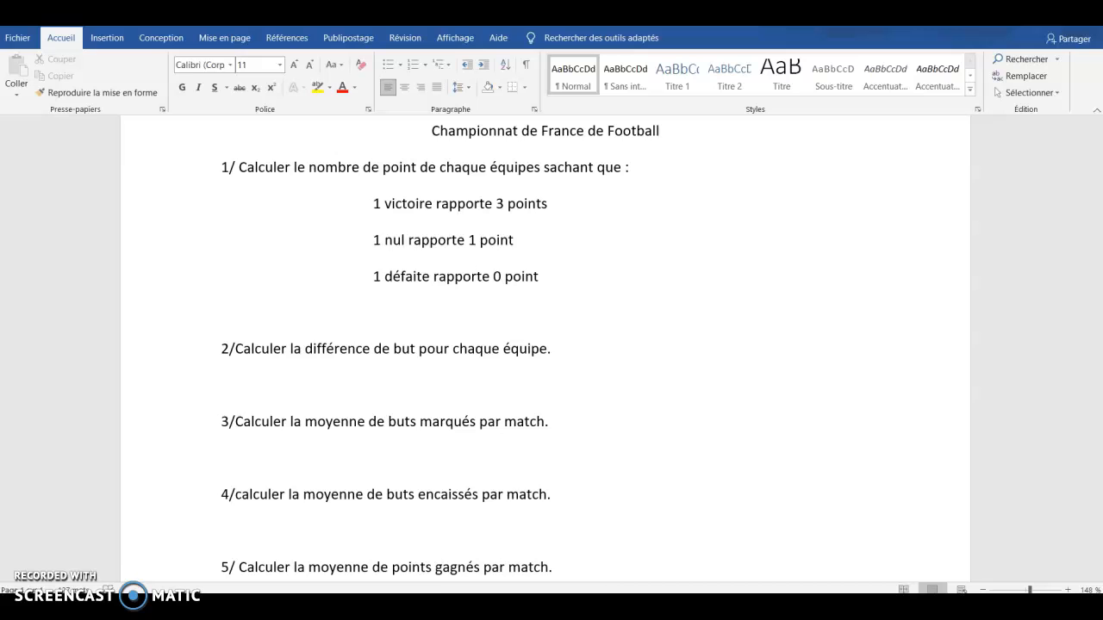
{"action": "mouse_move", "coordinate": [512, 606]}
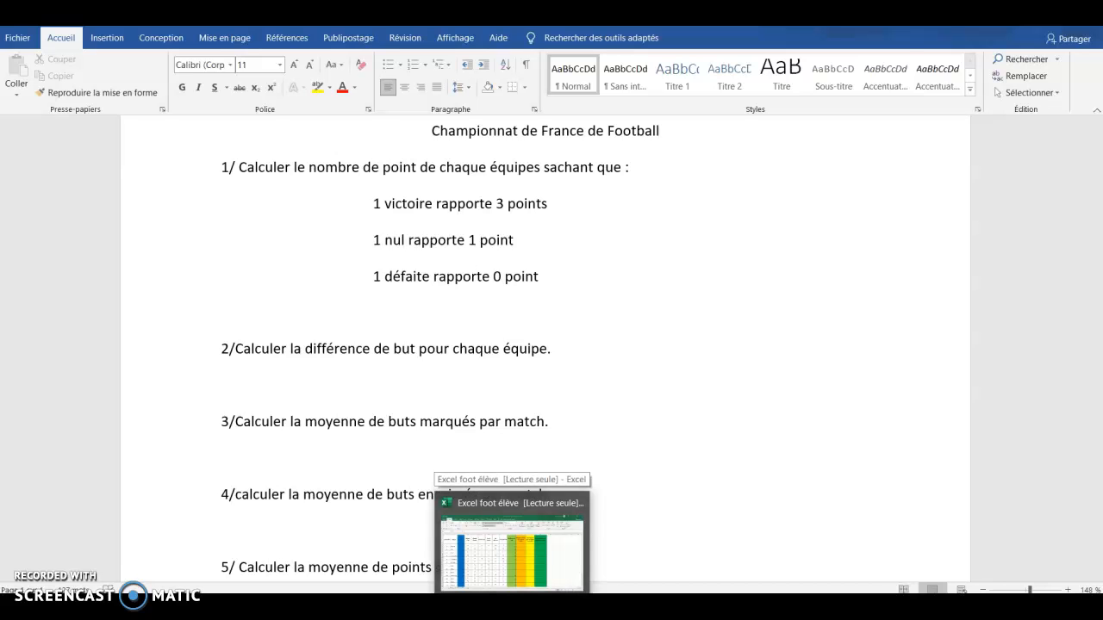
{"action": "left_click", "coordinate": [511, 542]}
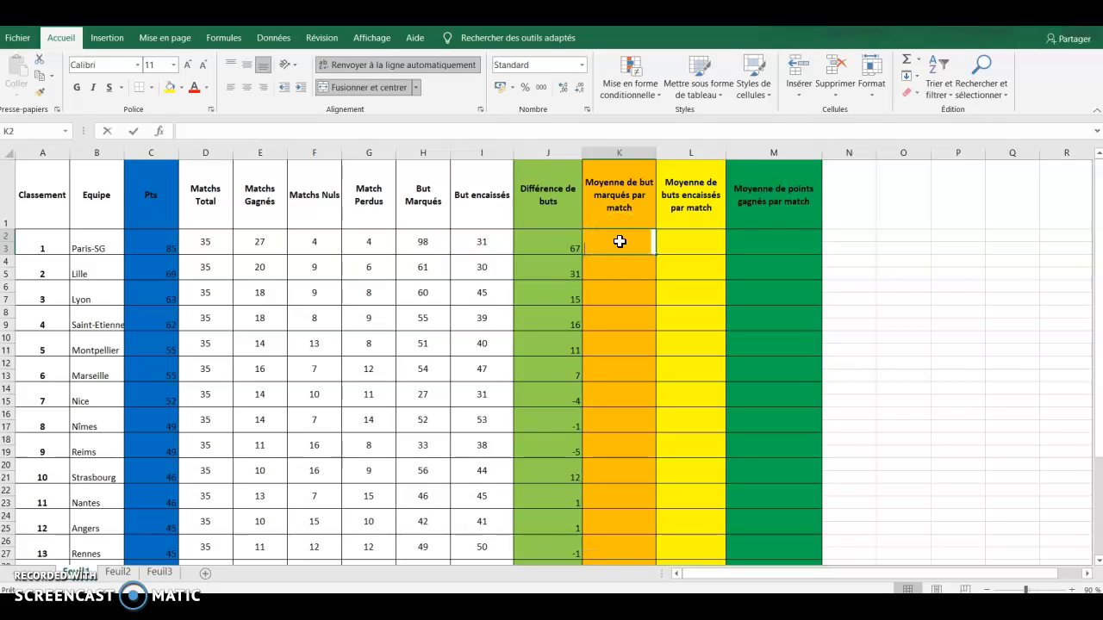
Enter the formula =H2/D2 in cell K2 to calculate Paris-SG's average goals scored per match.
{"action": "type", "text": "="}
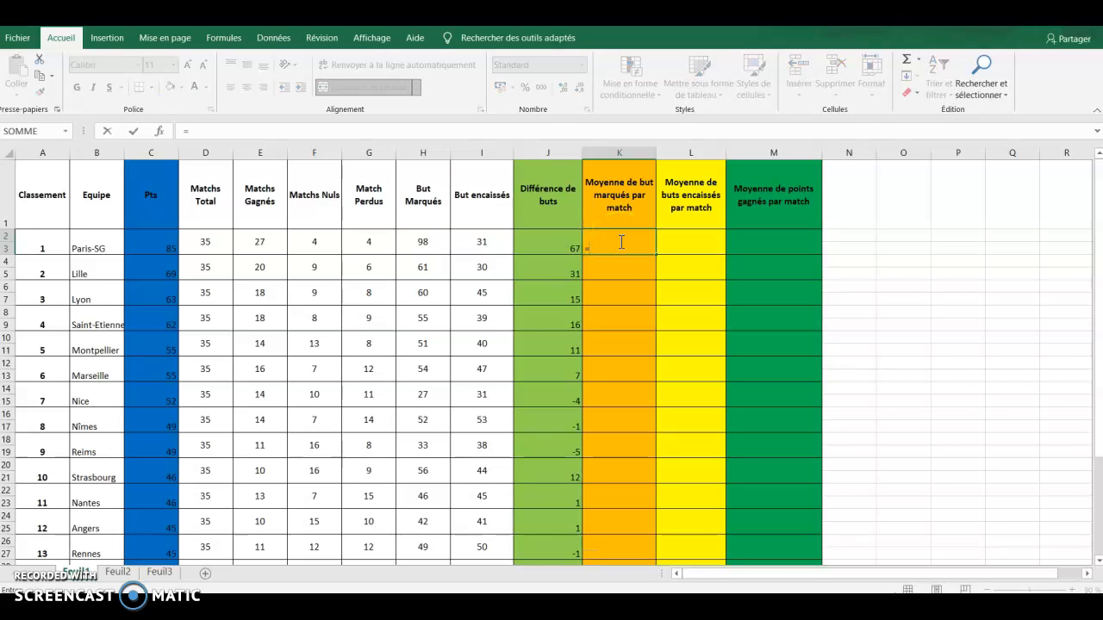
{"action": "left_click", "coordinate": [425, 247]}
{"action": "type", "text": "/"}
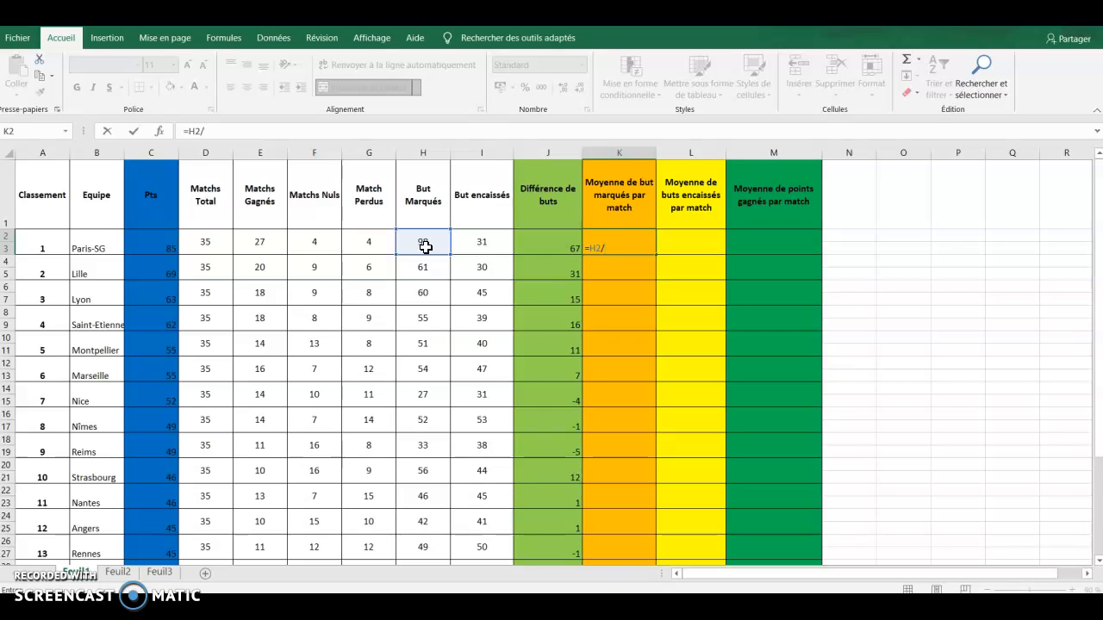
{"action": "left_click", "coordinate": [207, 245]}
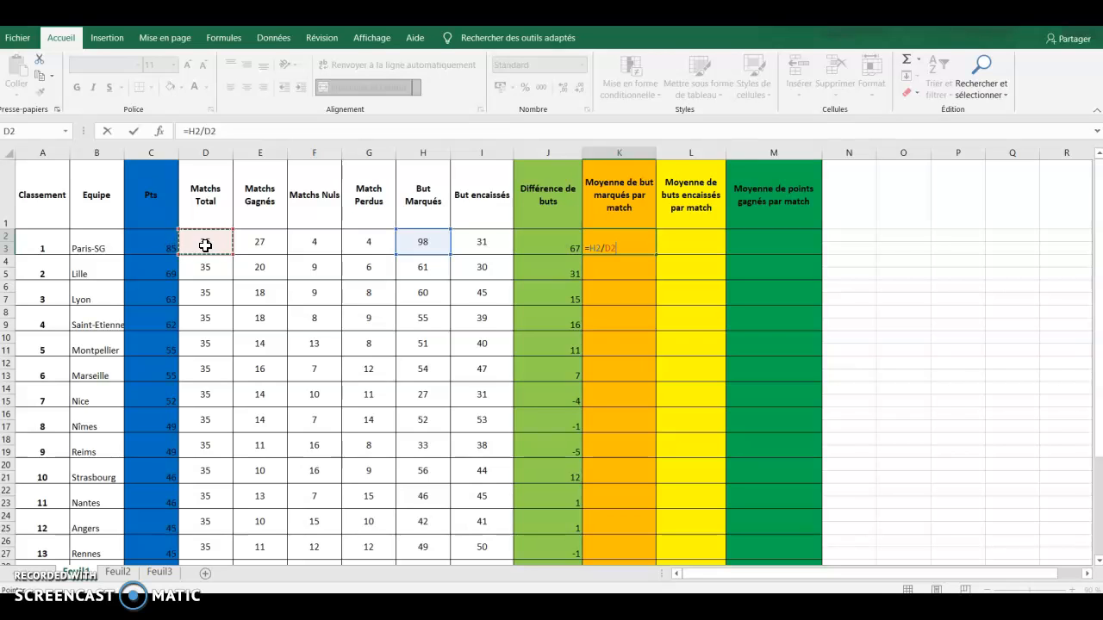
{"action": "key", "text": "Return"}
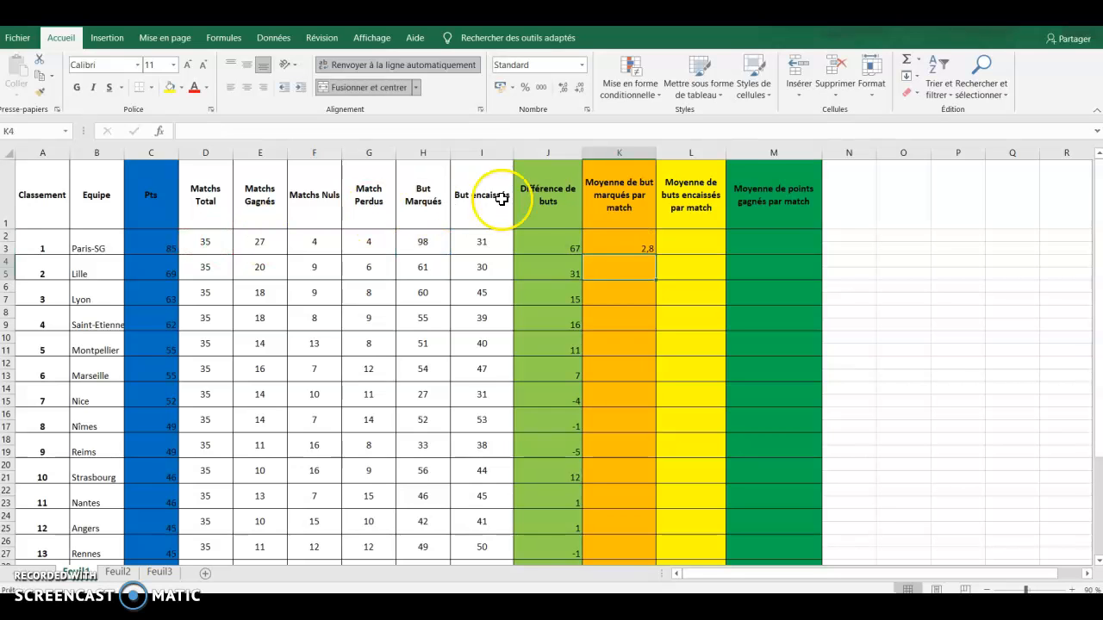
Fill the average goals scored formula from K2 down the orange column to Guingamp's row.
{"action": "left_click", "coordinate": [635, 241]}
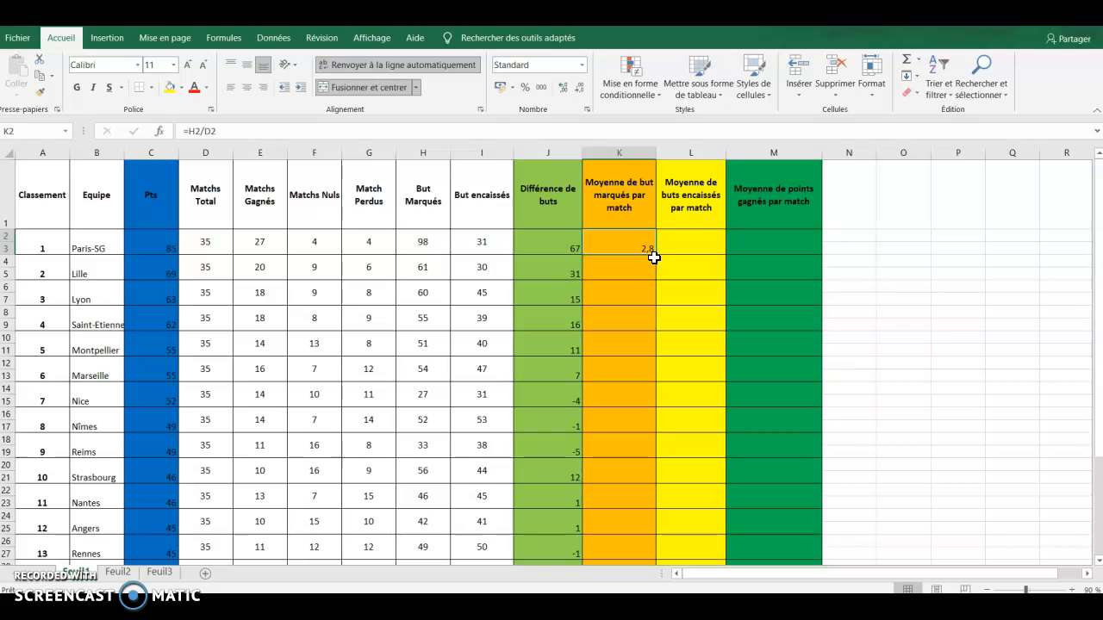
{"action": "left_click_drag", "start_coordinate": [655, 255], "coordinate": [617, 458]}
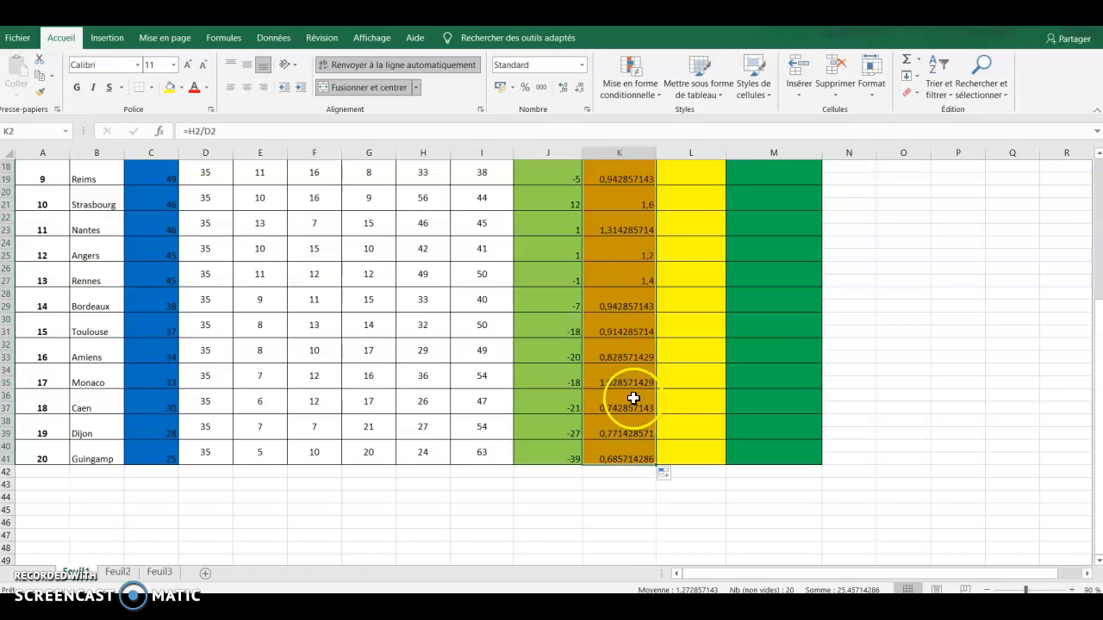
{"action": "scroll", "coordinate": [630, 394], "scroll_direction": "up", "scroll_amount": 6}
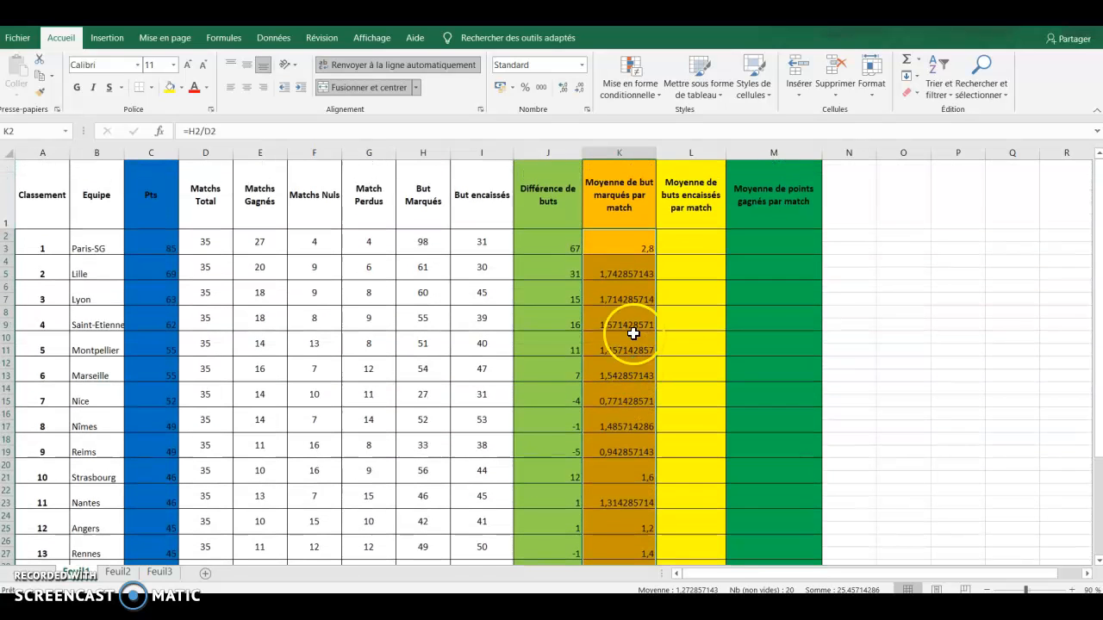
Format the average goals scored values in column K, from Paris-SG to Guingamp, as Nombre with 2 decimals.
{"action": "left_click", "coordinate": [629, 271]}
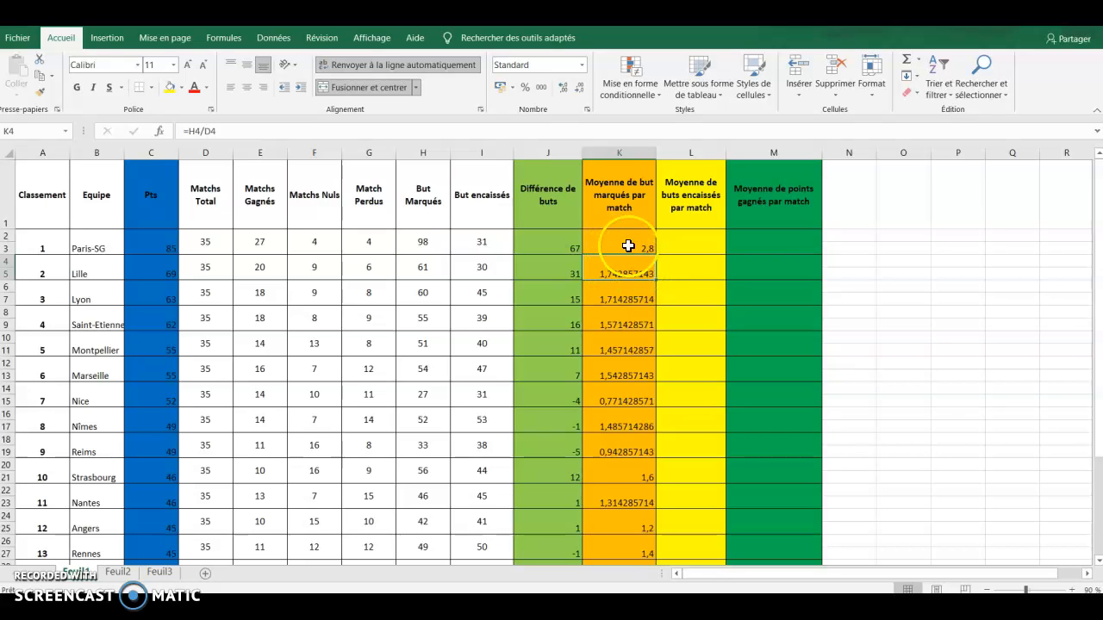
{"action": "left_click_drag", "start_coordinate": [628, 242], "coordinate": [628, 483]}
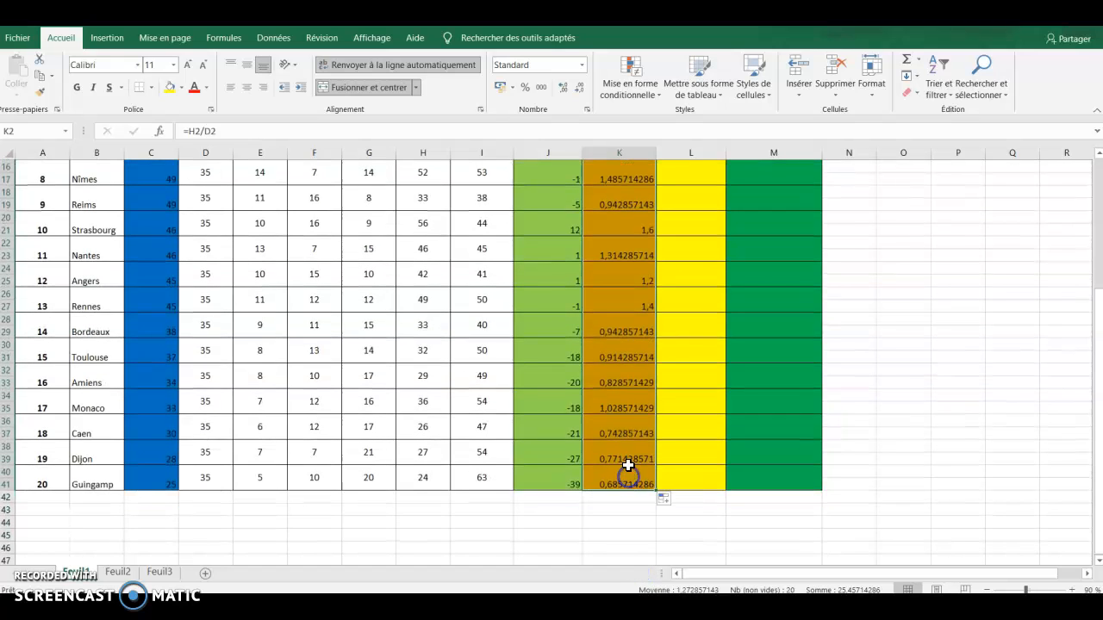
{"action": "right_click", "coordinate": [624, 440]}
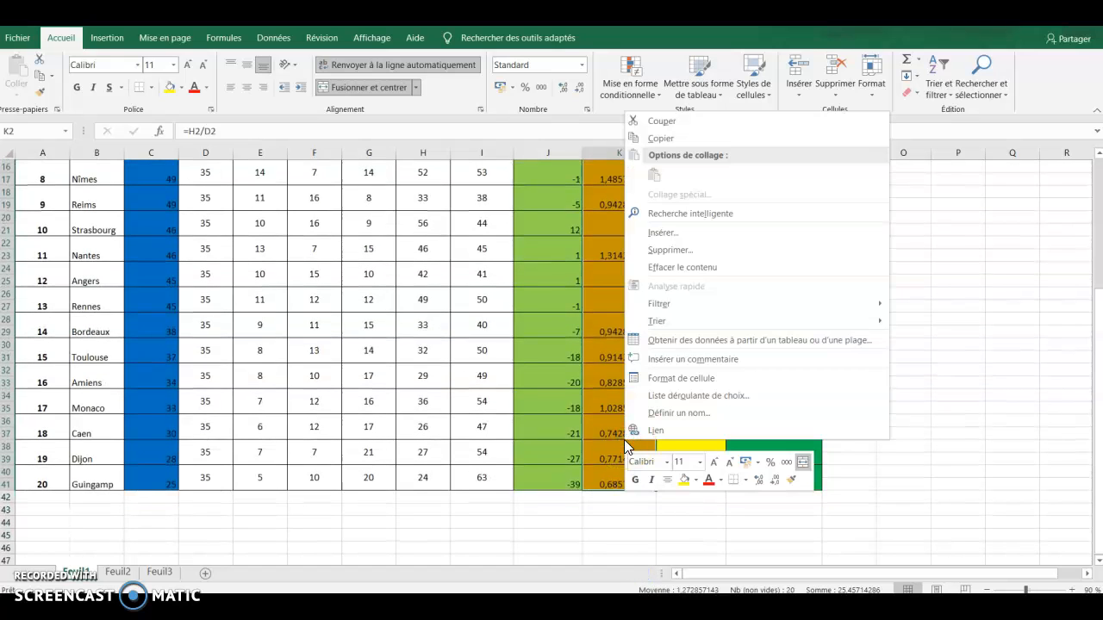
{"action": "left_click", "coordinate": [686, 378]}
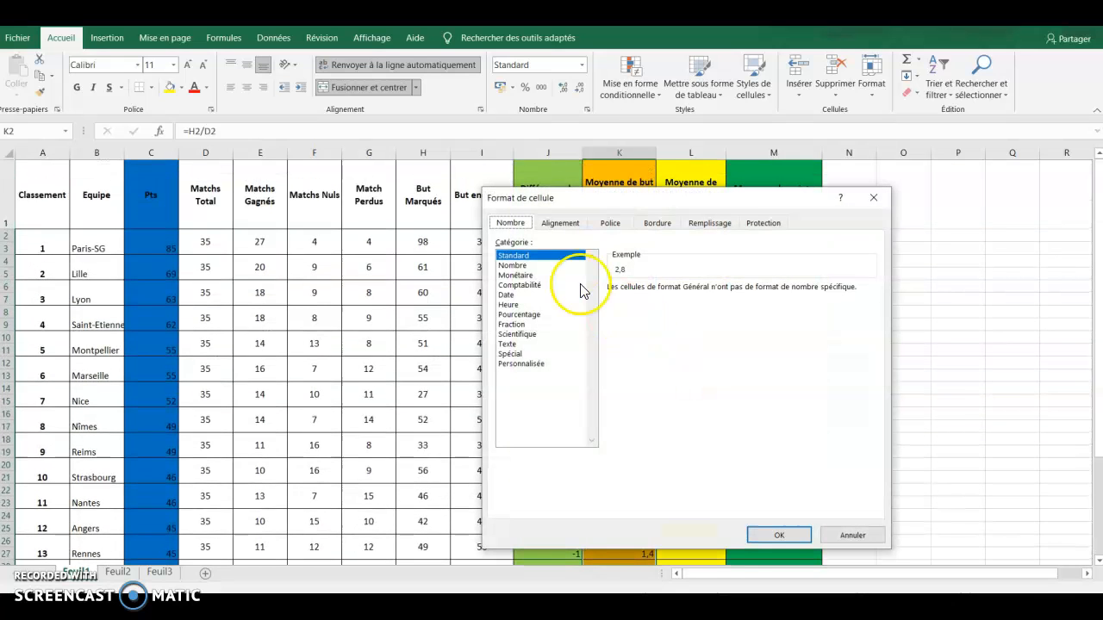
{"action": "left_click", "coordinate": [535, 265]}
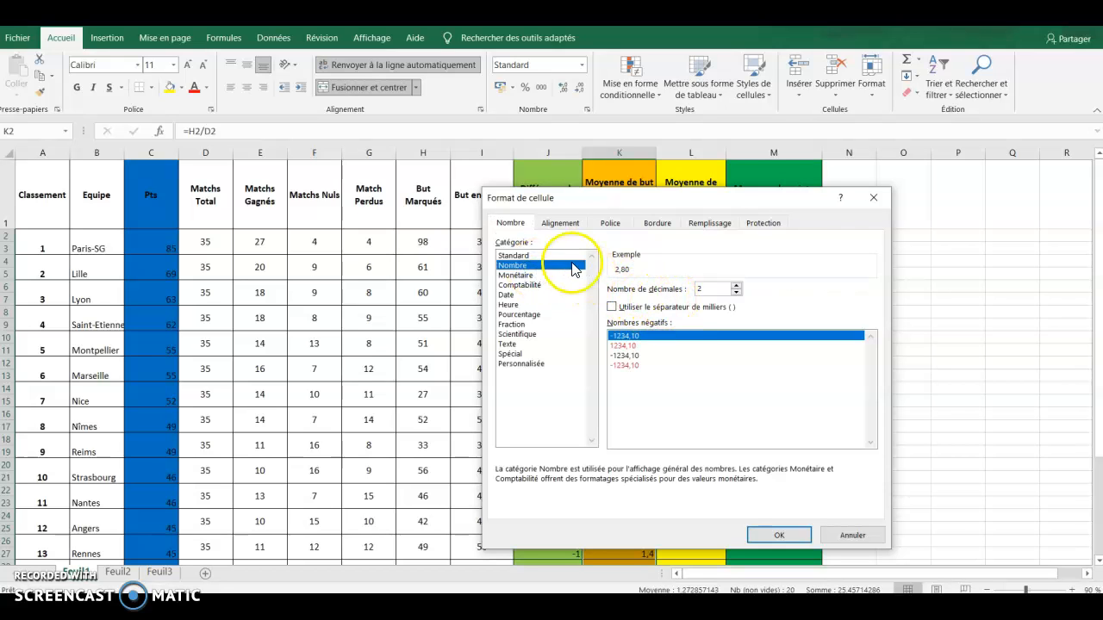
{"action": "left_click", "coordinate": [557, 255]}
{"action": "left_click", "coordinate": [546, 267]}
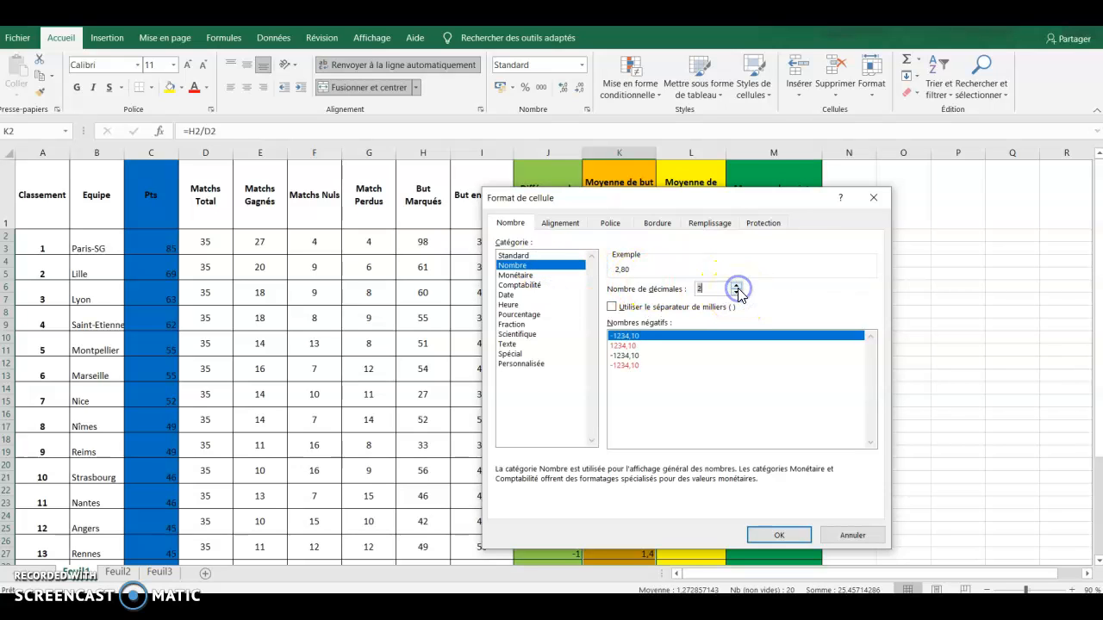
{"action": "left_click", "coordinate": [778, 534]}
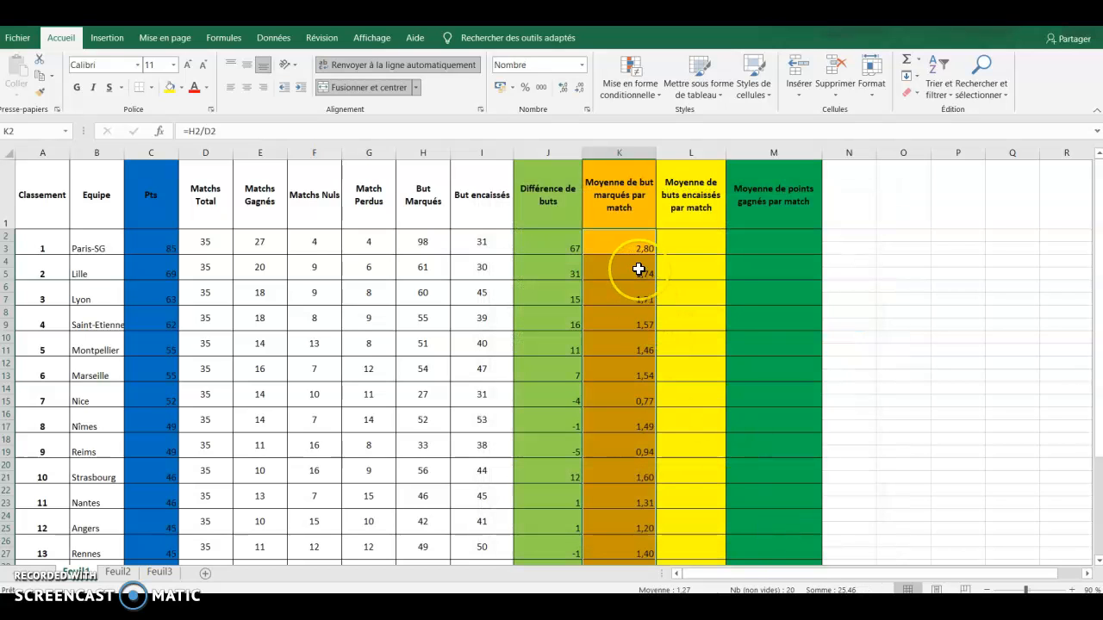
{"action": "scroll", "coordinate": [639, 270], "scroll_direction": "down", "scroll_amount": 1}
{"action": "scroll", "coordinate": [639, 270], "scroll_direction": "up", "scroll_amount": 1}
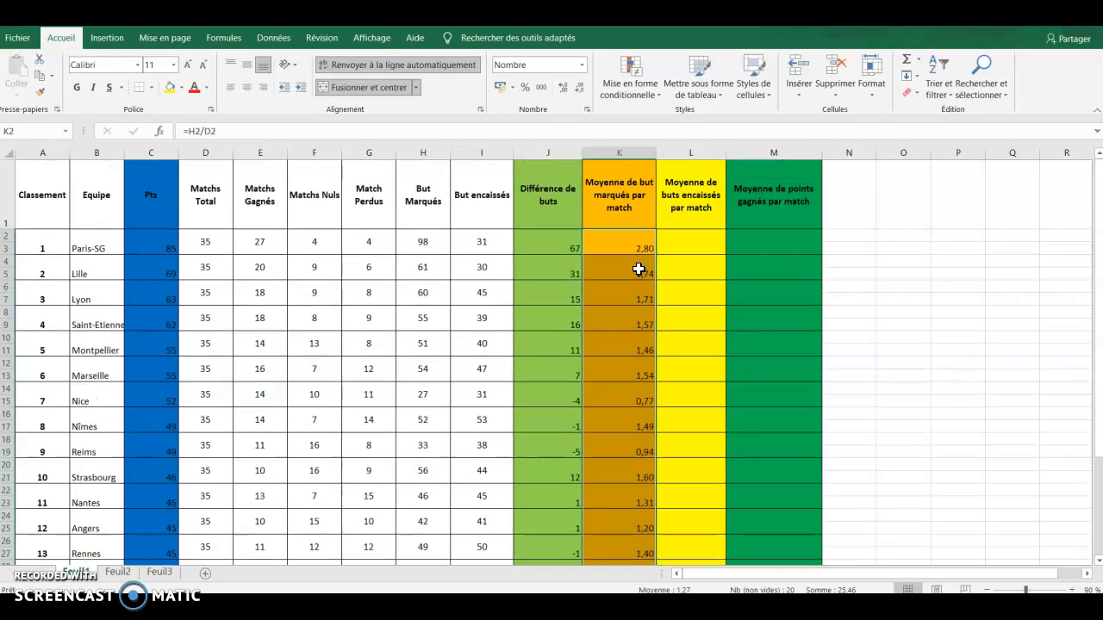
Enter the formula =I2/D2 in cell L2 to calculate Paris-SG's average goals conceded per match.
{"action": "left_click", "coordinate": [700, 242]}
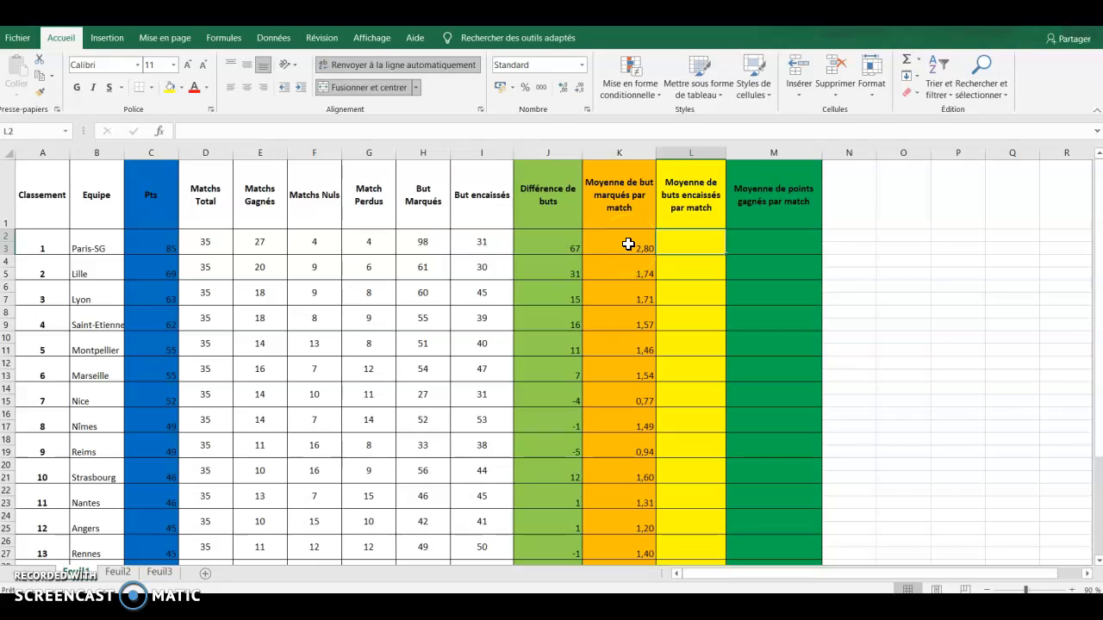
{"action": "type", "text": "="}
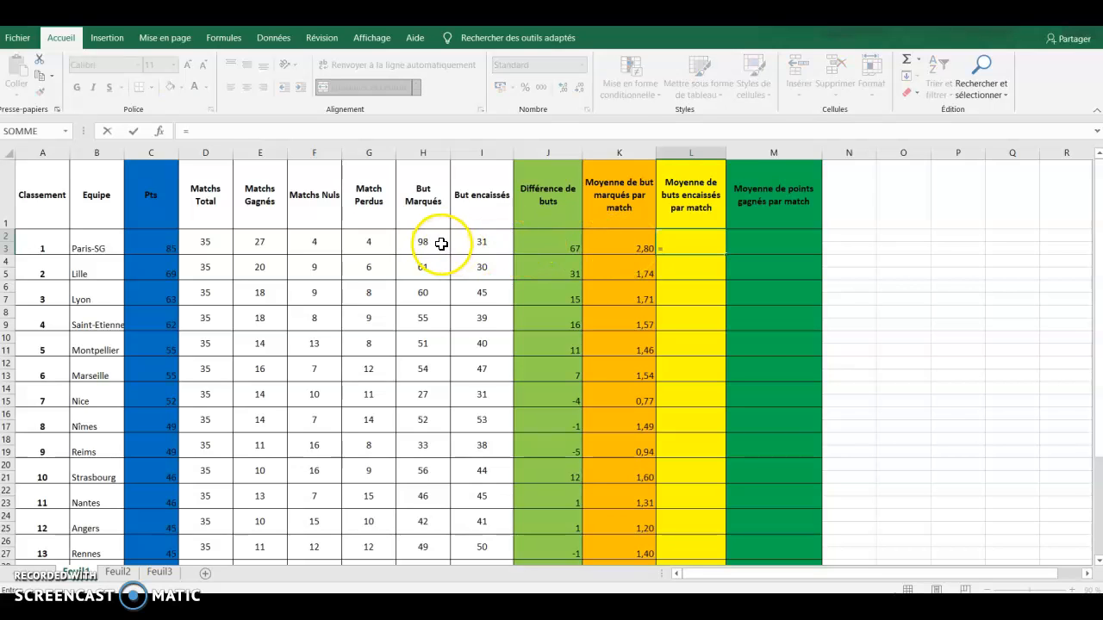
{"action": "left_click", "coordinate": [482, 241]}
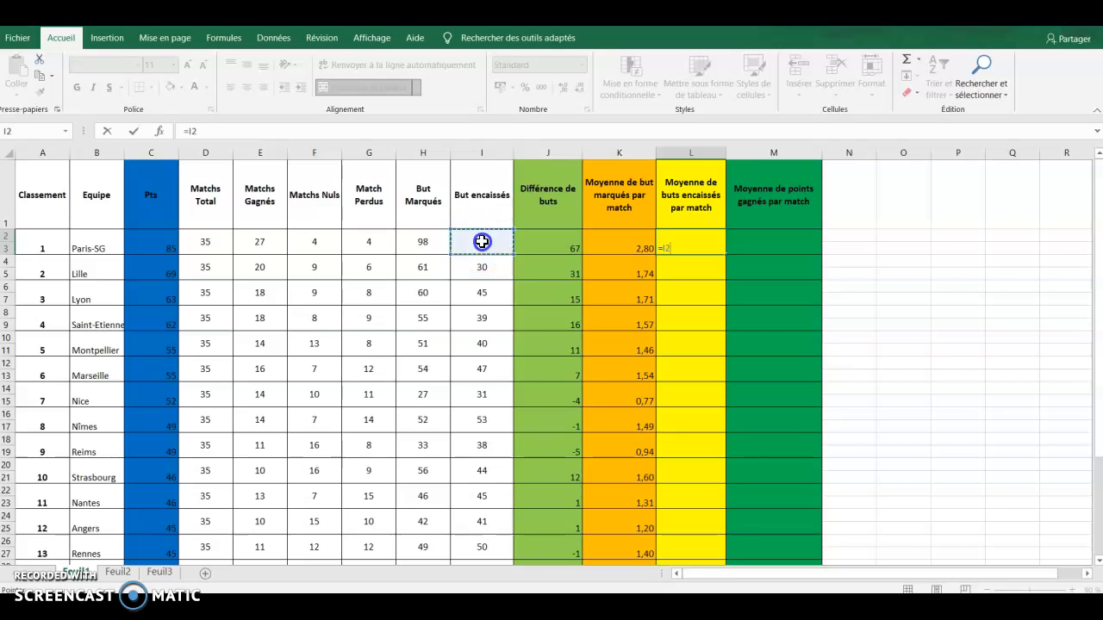
{"action": "left_click", "coordinate": [208, 242]}
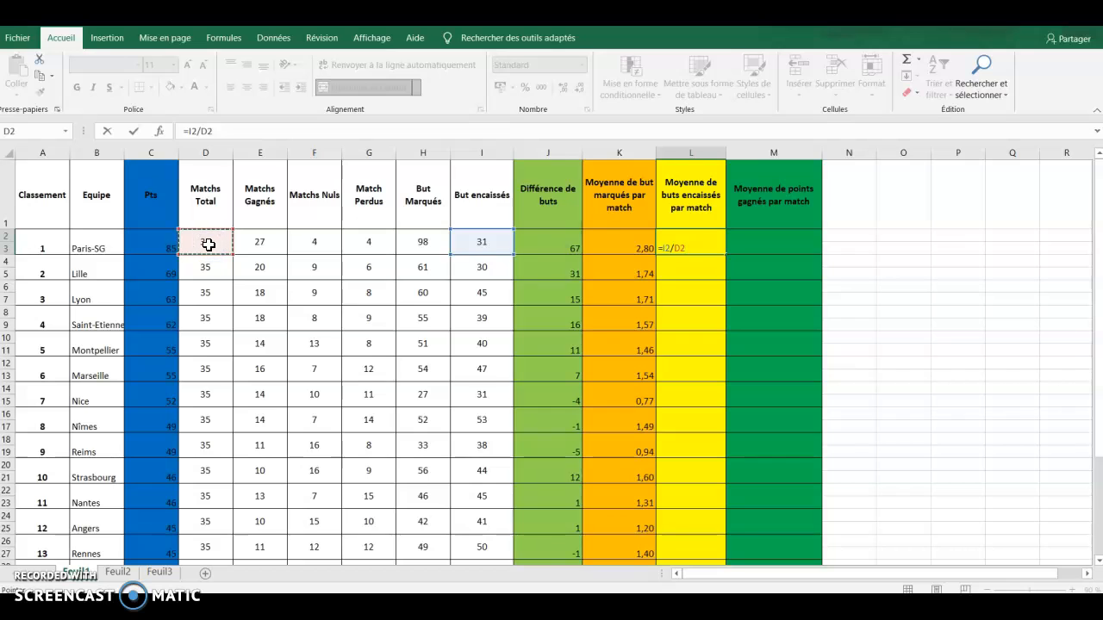
{"action": "key", "text": "Return"}
Fill the L2 formula down the yellow column to Guingamp's row and format the values as Nombre with 2 decimals.
{"action": "left_click", "coordinate": [728, 246]}
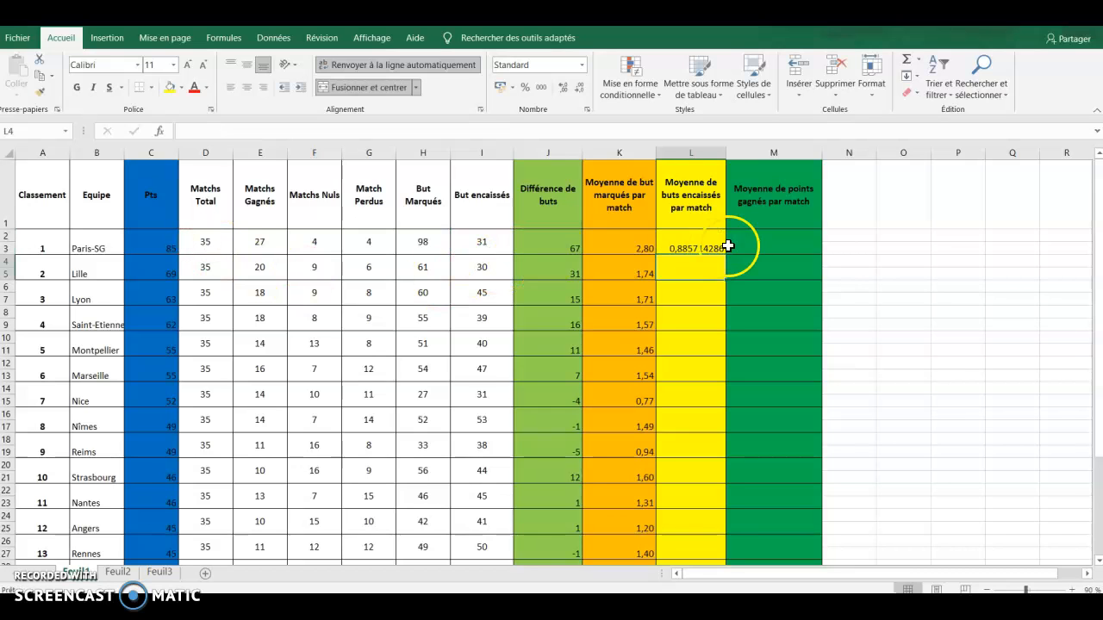
{"action": "left_click_drag", "start_coordinate": [726, 252], "coordinate": [702, 522]}
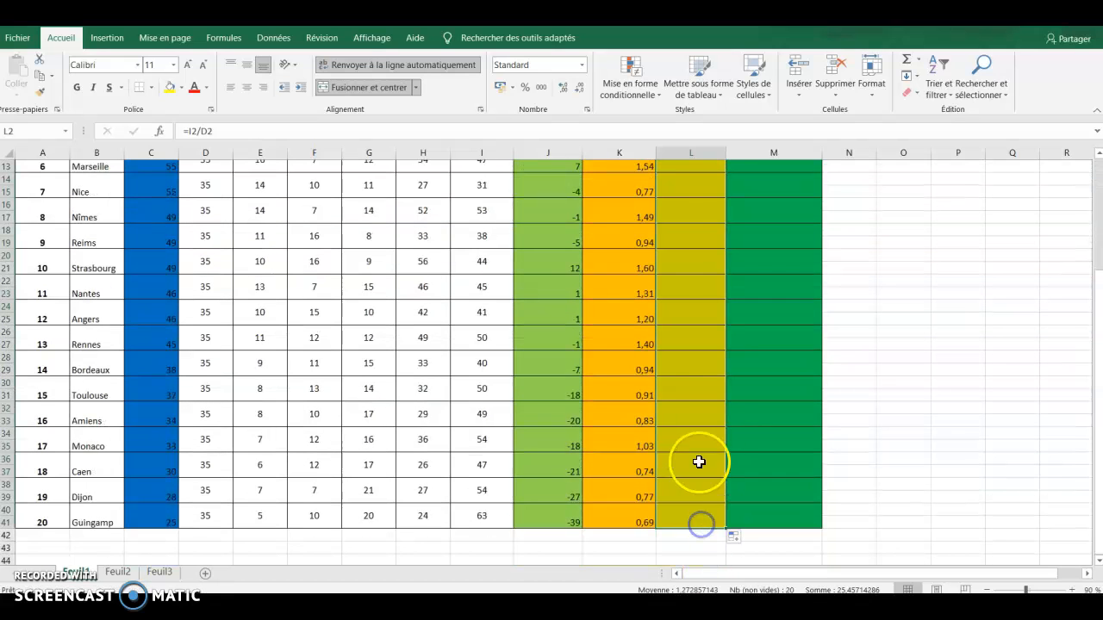
{"action": "right_click", "coordinate": [698, 348]}
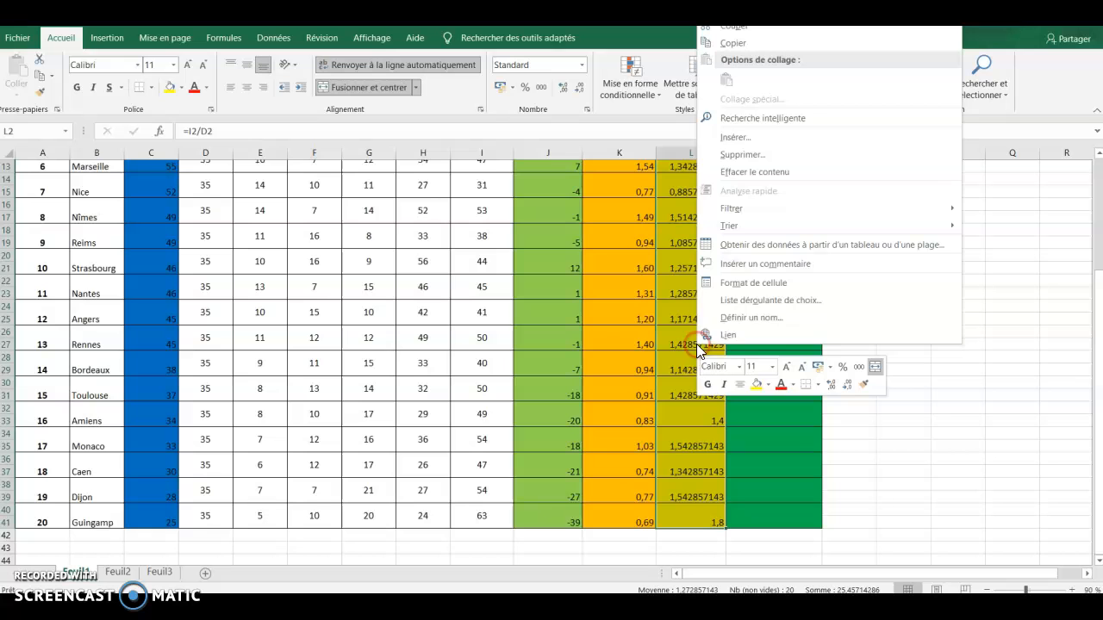
{"action": "left_click", "coordinate": [751, 284]}
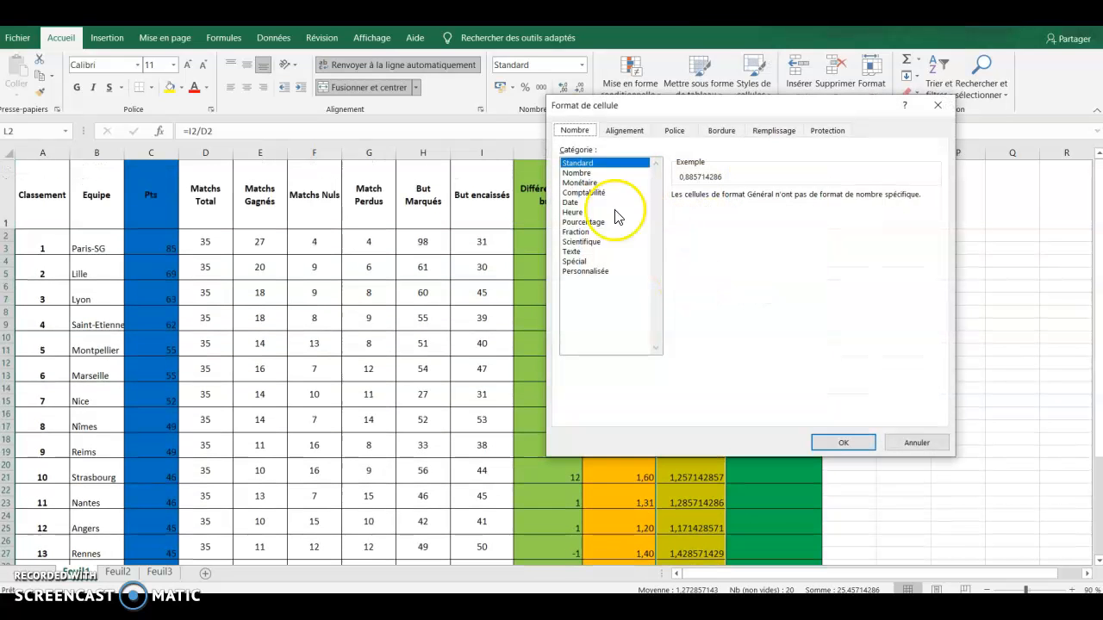
{"action": "left_click", "coordinate": [605, 173]}
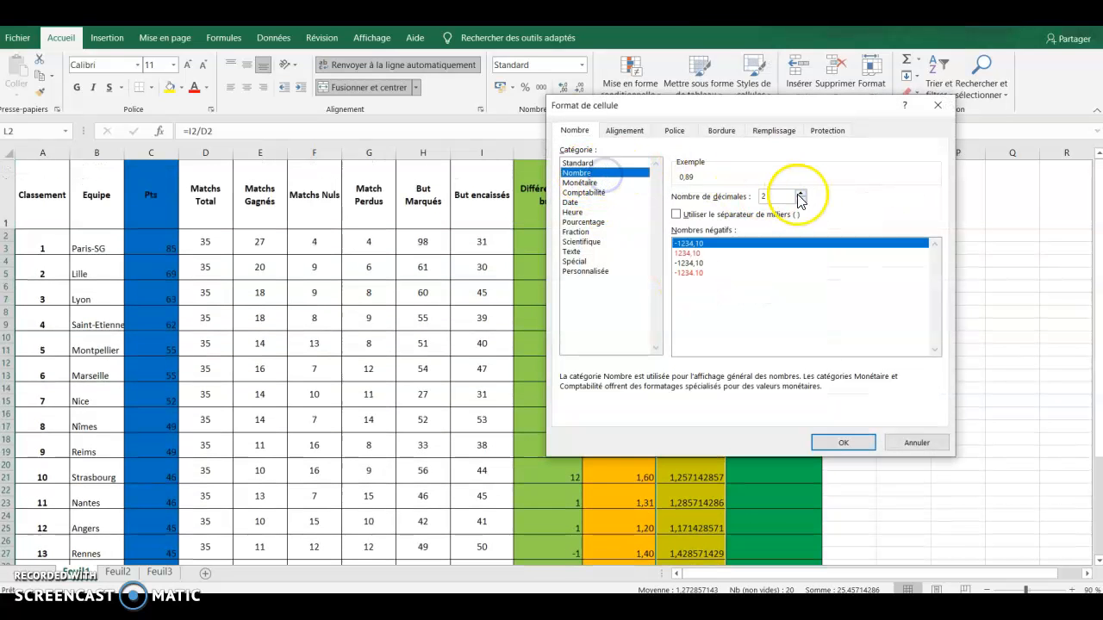
{"action": "left_click", "coordinate": [841, 442]}
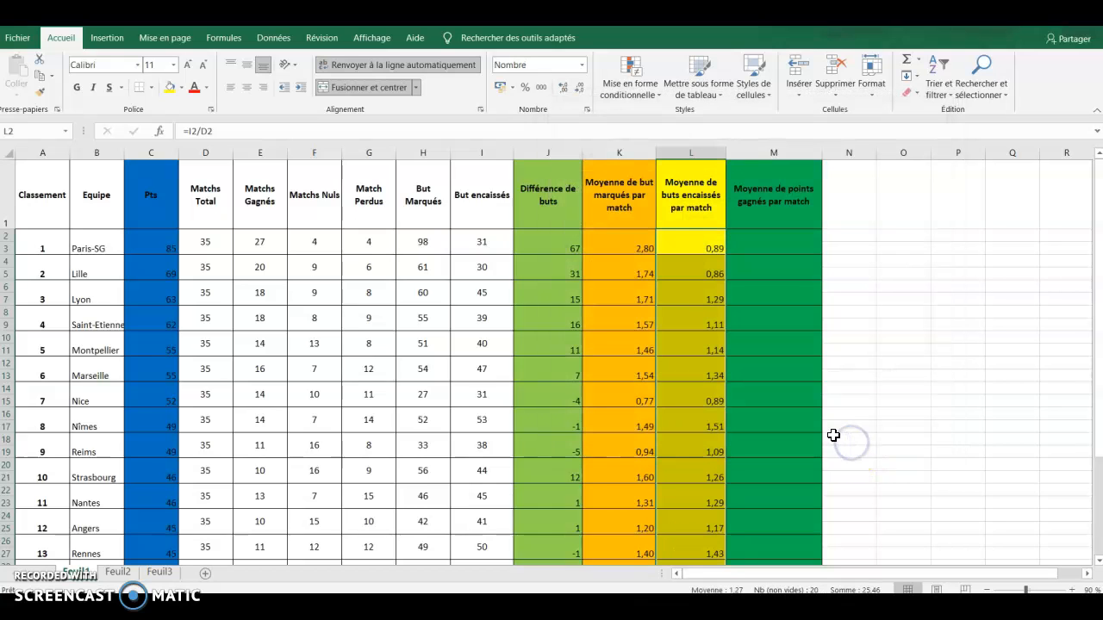
Check questions 4 and 5 about average goals conceded and points won per match in the Word document, and return to Excel.
{"action": "left_click", "coordinate": [778, 379]}
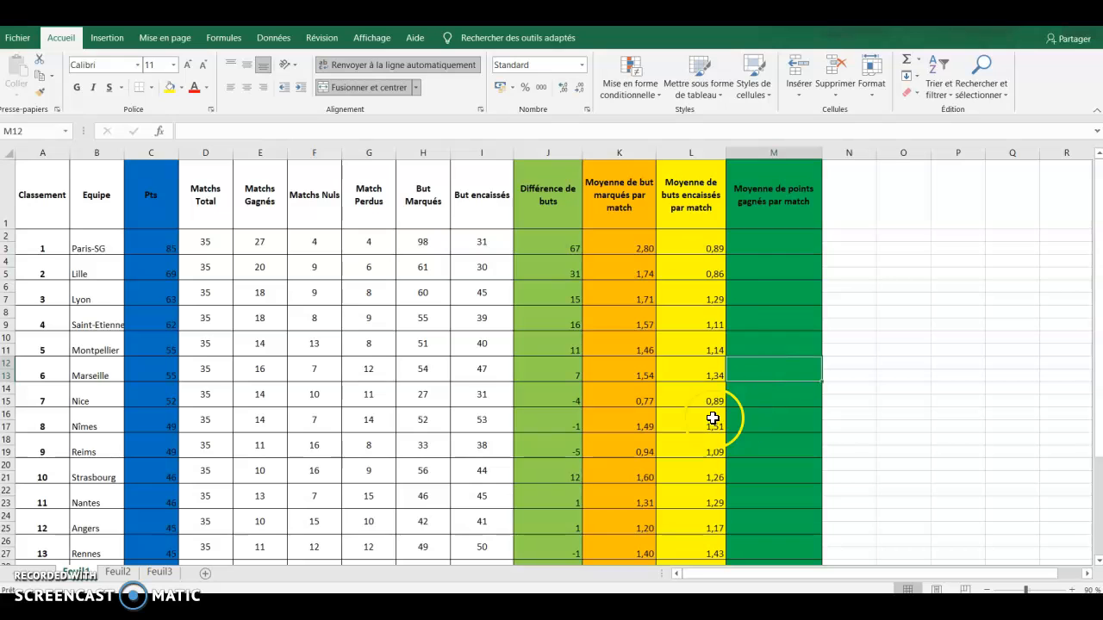
{"action": "key", "text": "alt+Tab"}
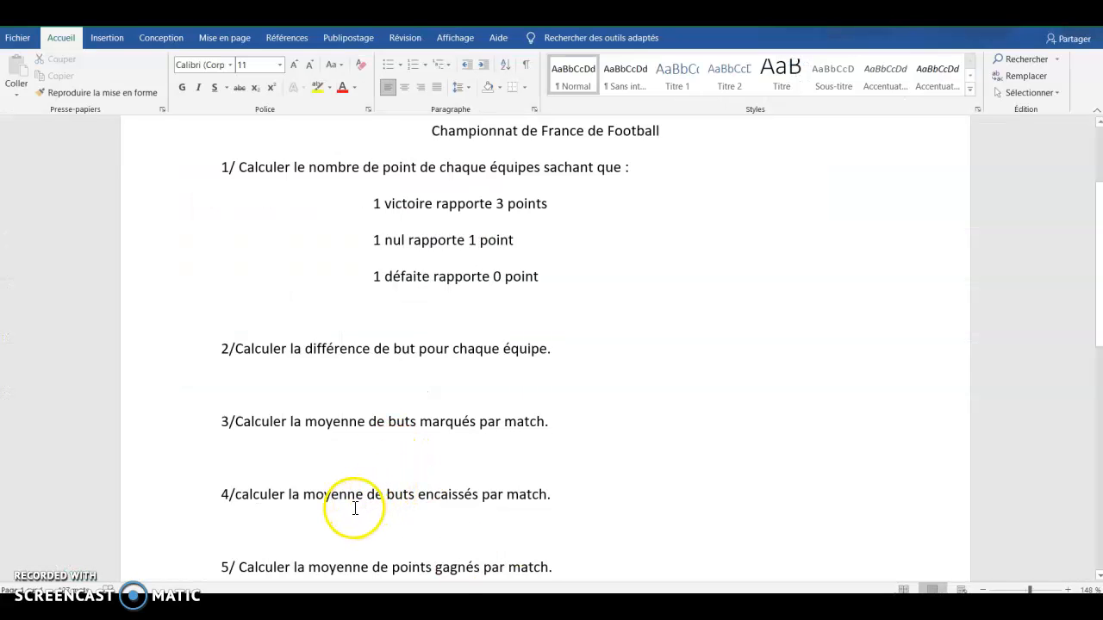
{"action": "scroll", "coordinate": [355, 509], "scroll_direction": "down", "scroll_amount": 1}
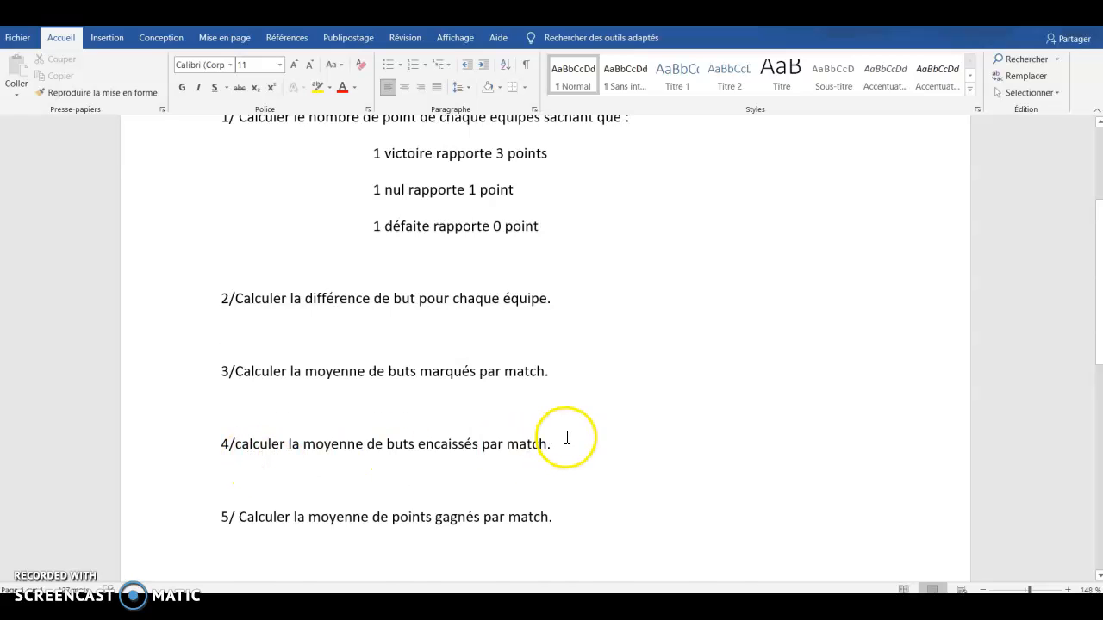
{"action": "scroll", "coordinate": [567, 438], "scroll_direction": "down", "scroll_amount": 1}
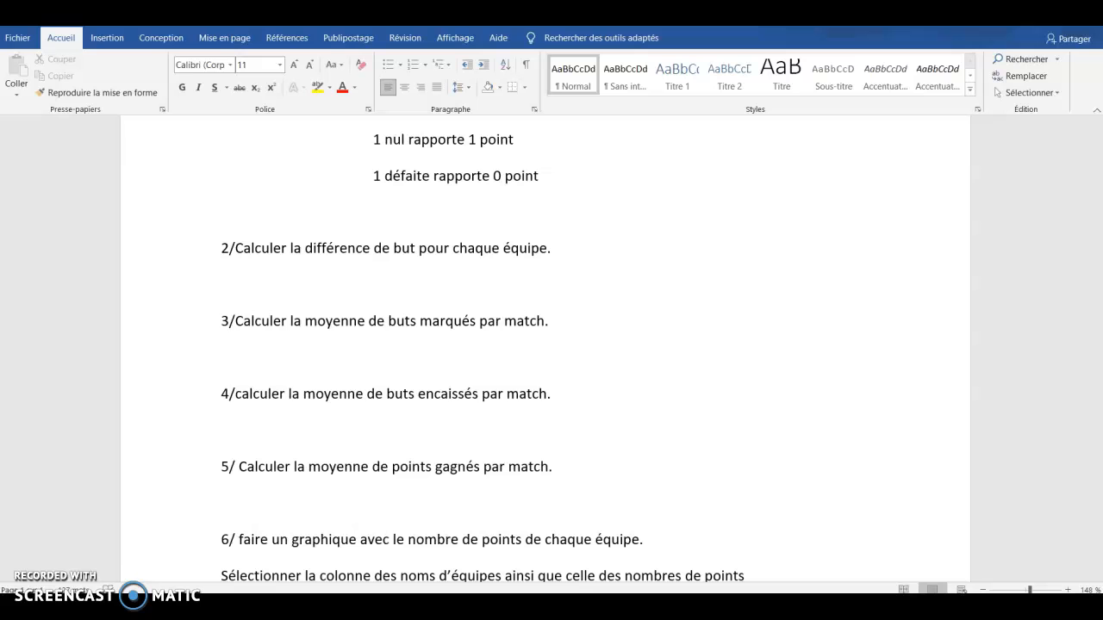
{"action": "mouse_move", "coordinate": [512, 593]}
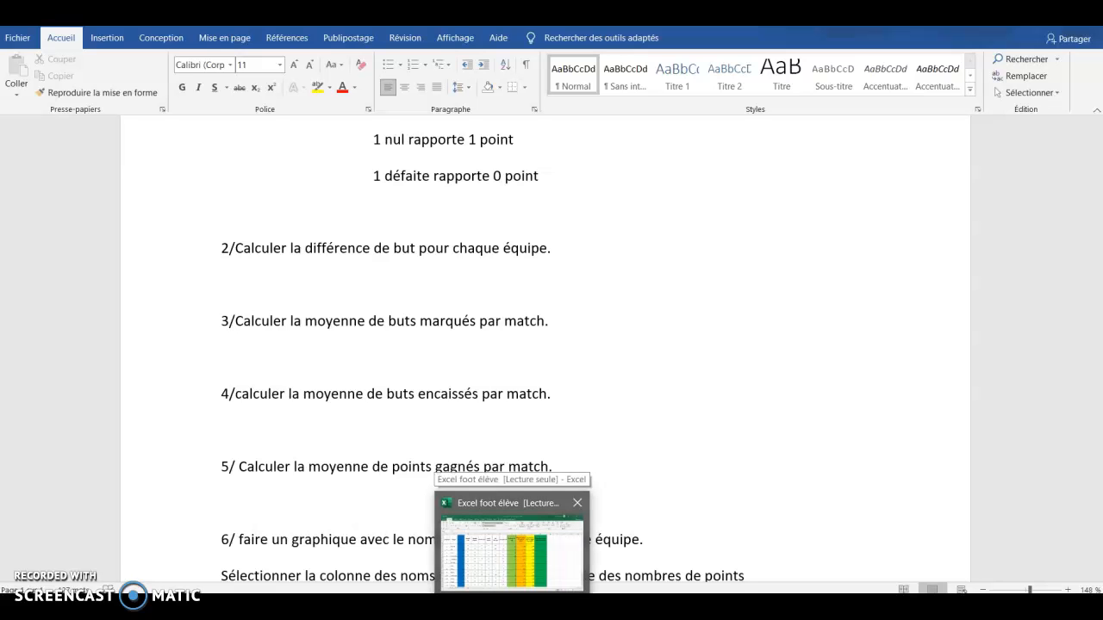
{"action": "left_click", "coordinate": [515, 586]}
Enter the formula =C2/D2 in cell M2 to calculate Paris-SG's average points won per match.
{"action": "left_click", "coordinate": [761, 235]}
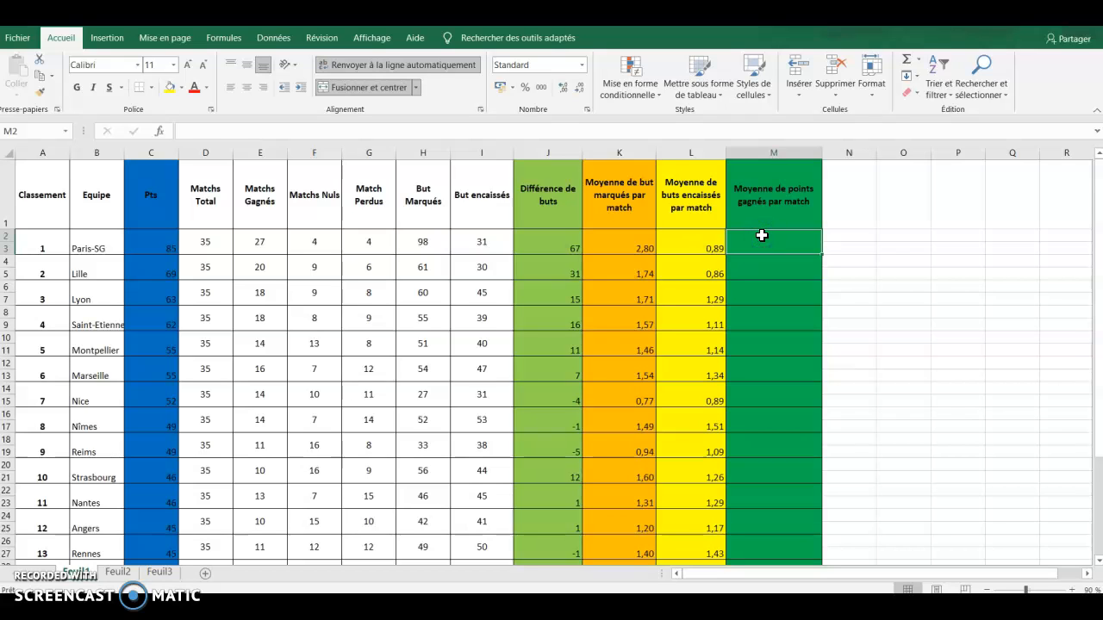
{"action": "type", "text": "="}
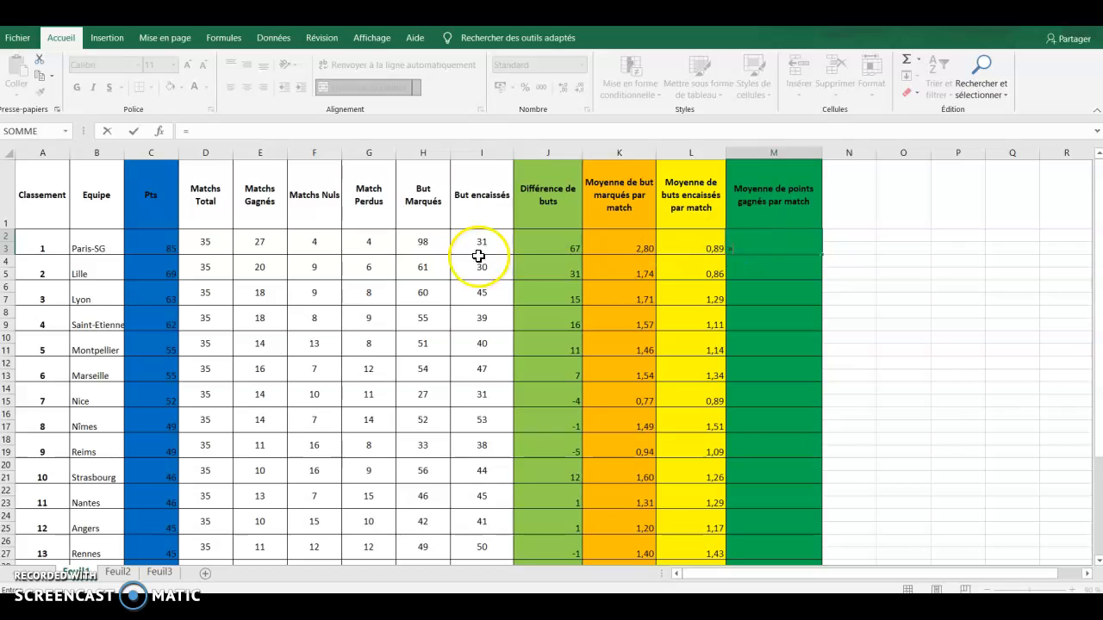
{"action": "left_click", "coordinate": [155, 246]}
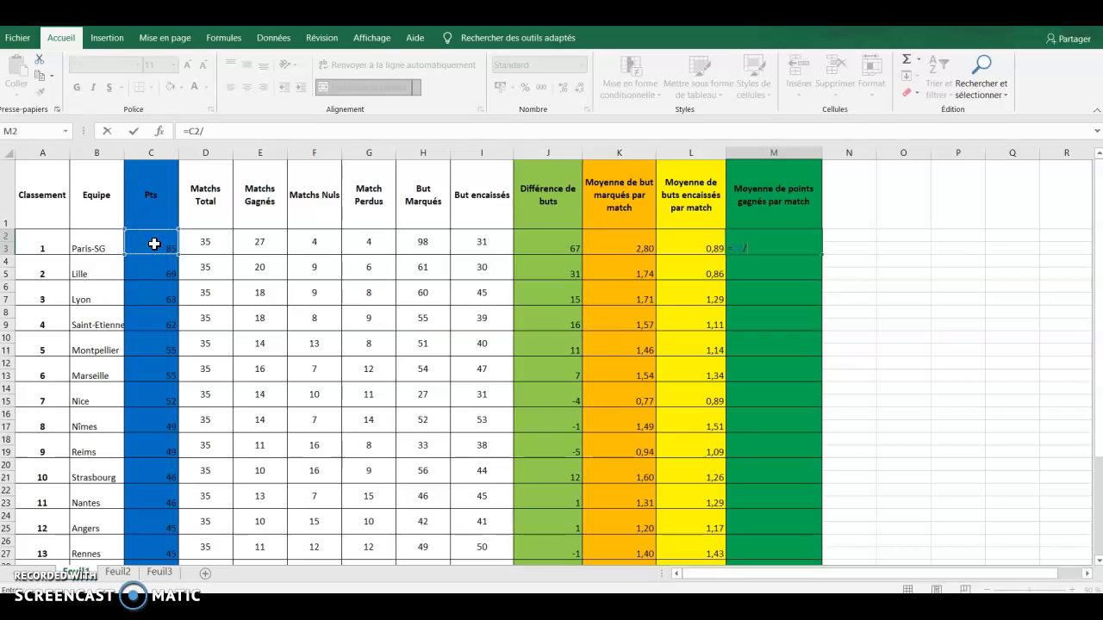
{"action": "type", "text": "/"}
{"action": "left_click", "coordinate": [206, 242]}
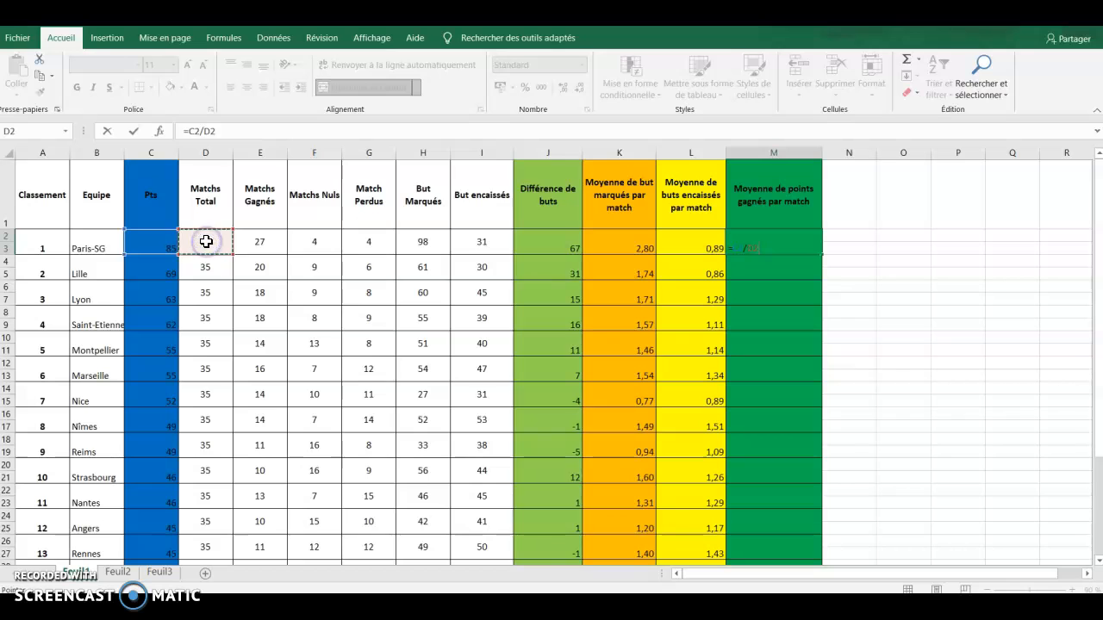
{"action": "key", "text": "Return"}
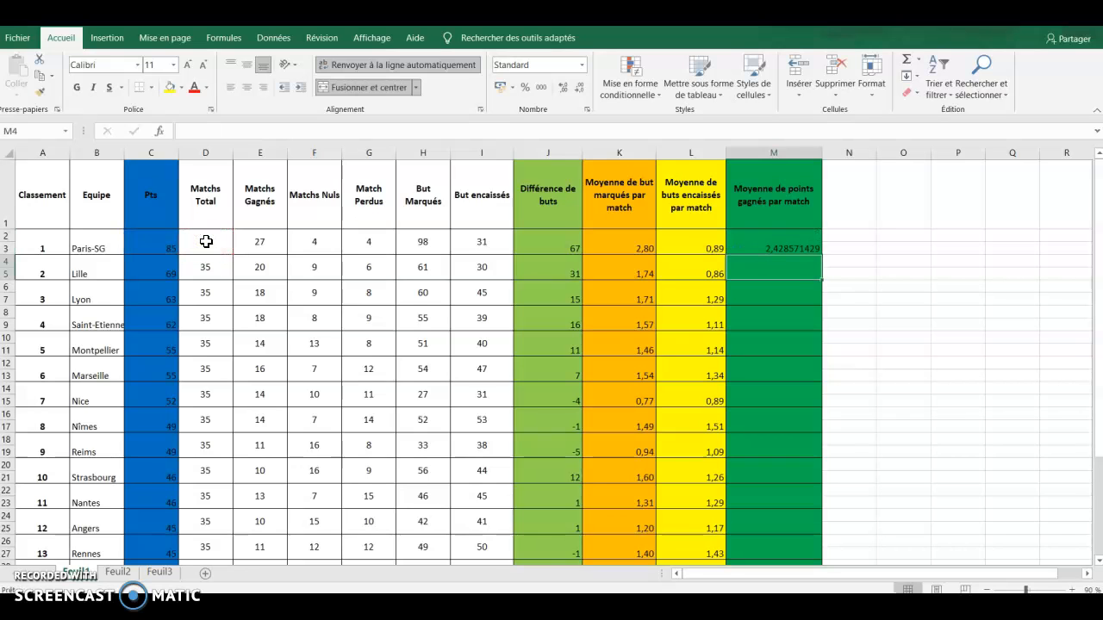
Fill the M2 formula down the dark green column to Guingamp's row and format the values as Nombre with 2 decimals.
{"action": "left_click", "coordinate": [783, 247]}
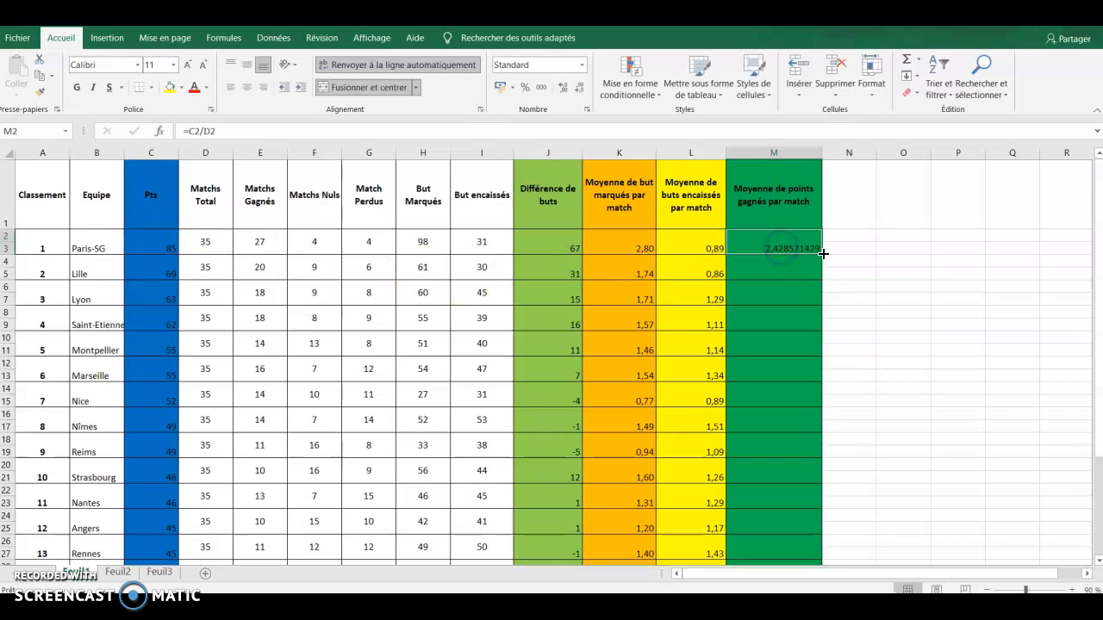
{"action": "left_click_drag", "start_coordinate": [825, 249], "coordinate": [792, 483]}
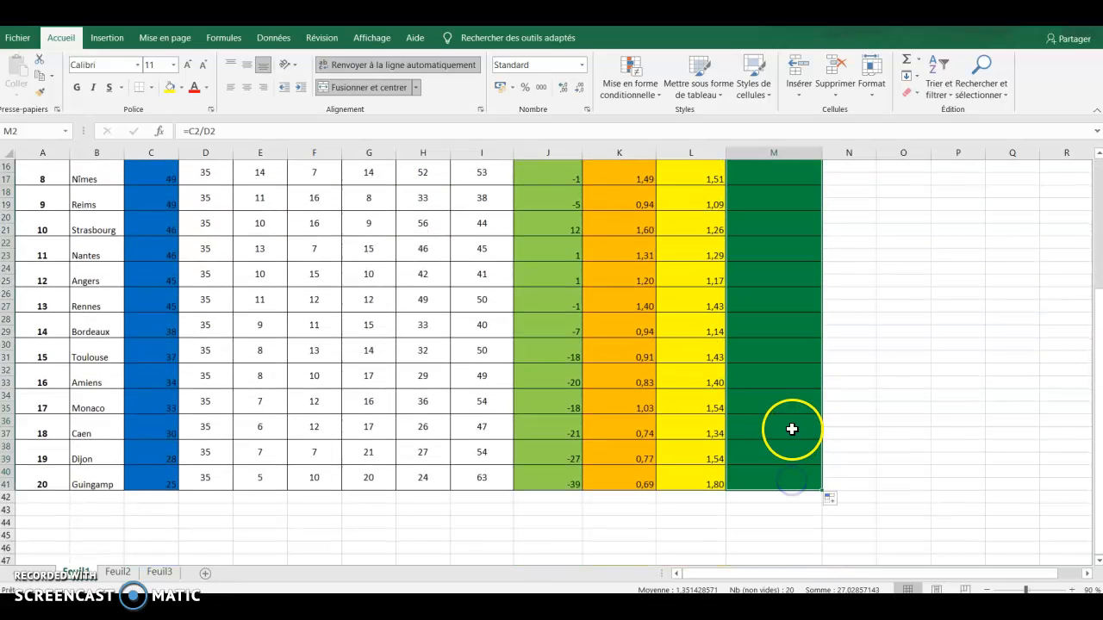
{"action": "right_click", "coordinate": [775, 310]}
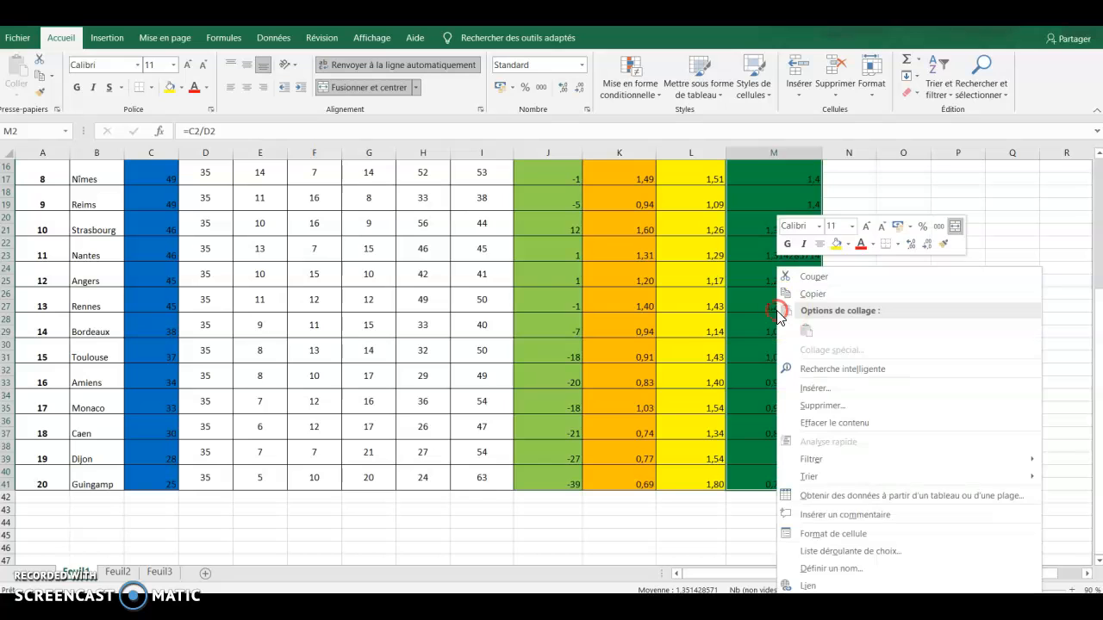
{"action": "left_click", "coordinate": [853, 539]}
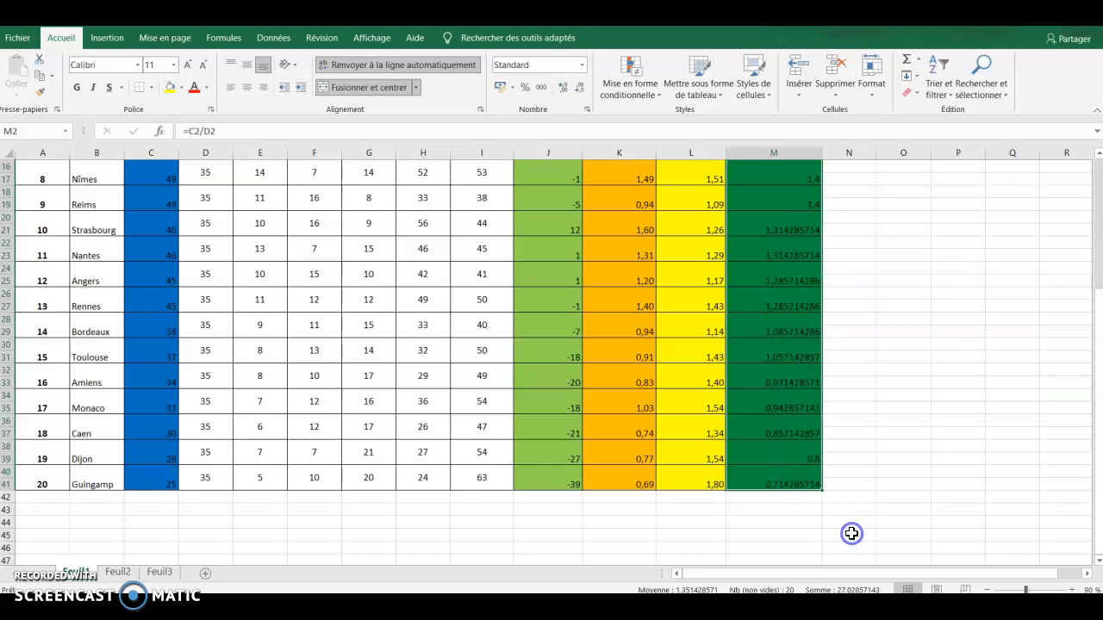
{"action": "left_click", "coordinate": [698, 308]}
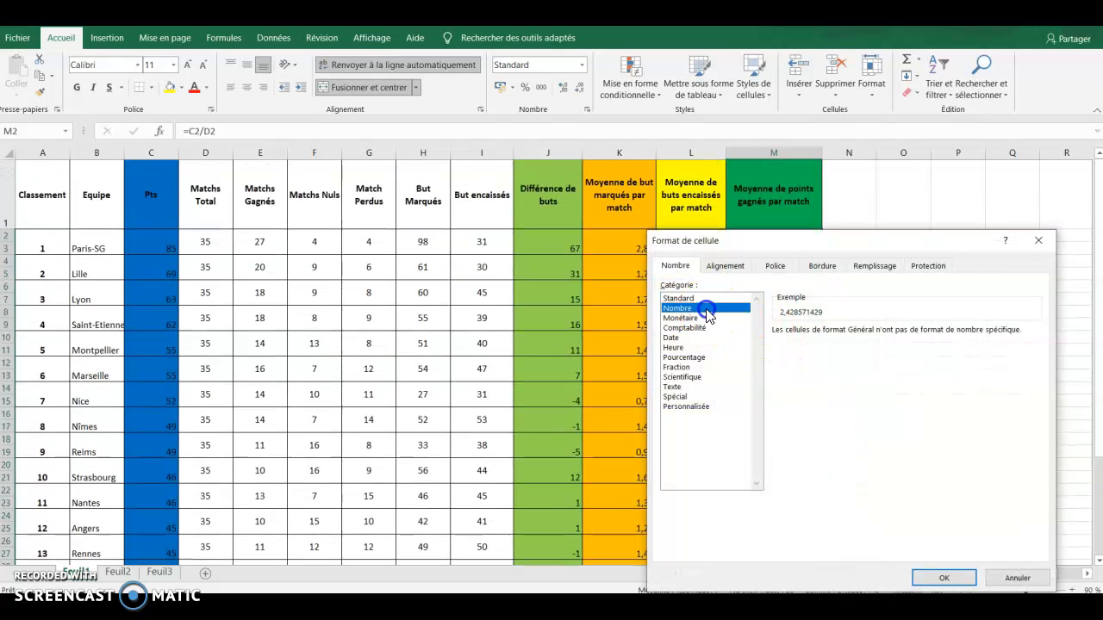
{"action": "left_click", "coordinate": [945, 577]}
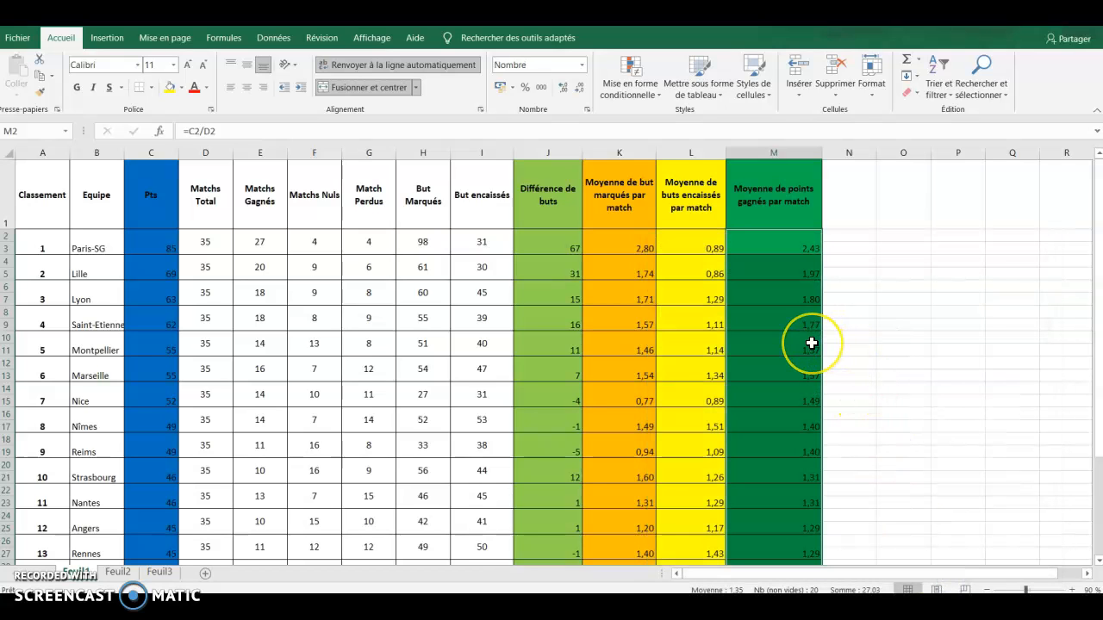
Read question 6 in the Word document about charting each team's number of points, and return to the Excel table.
{"action": "left_click", "coordinate": [482, 610]}
{"action": "scroll", "coordinate": [529, 430], "scroll_direction": "down", "scroll_amount": 3}
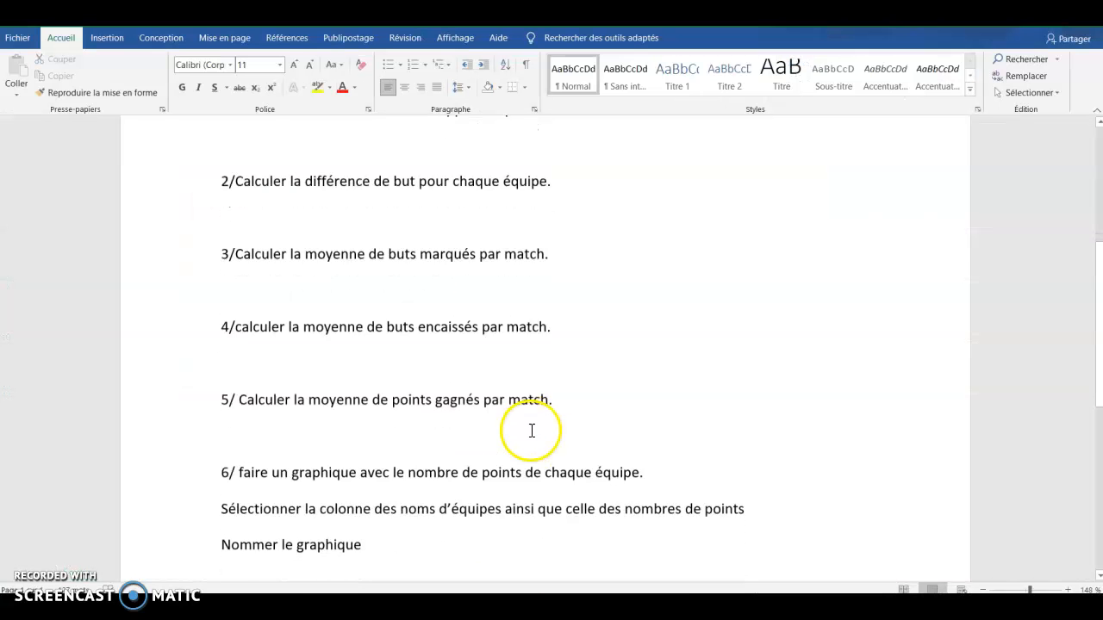
{"action": "scroll", "coordinate": [340, 468], "scroll_direction": "down", "scroll_amount": 2}
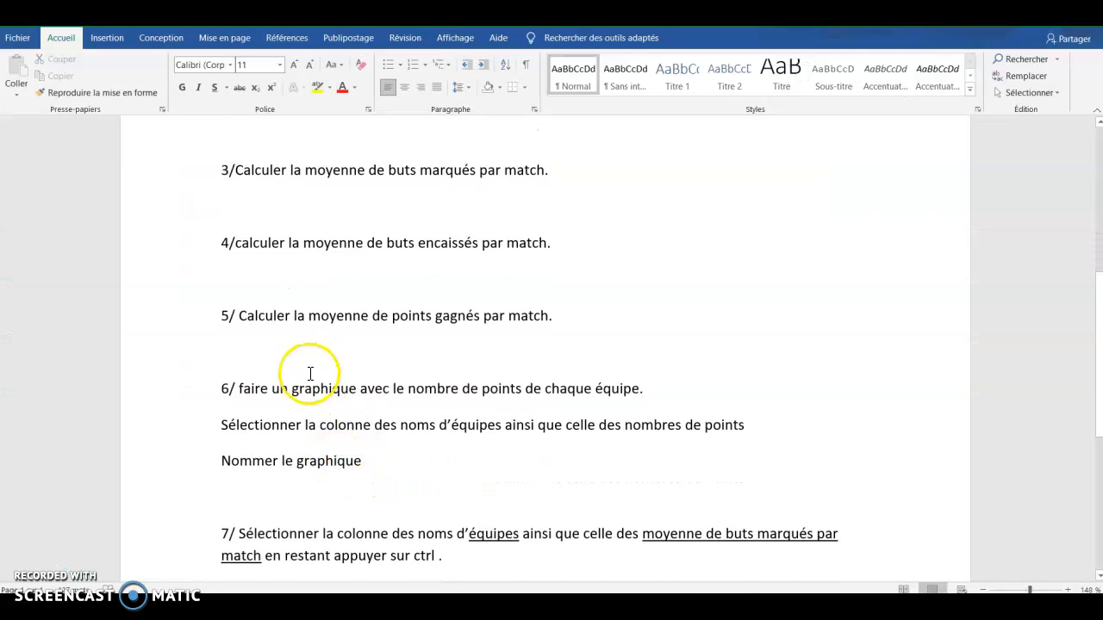
{"action": "scroll", "coordinate": [303, 392], "scroll_direction": "down", "scroll_amount": 2}
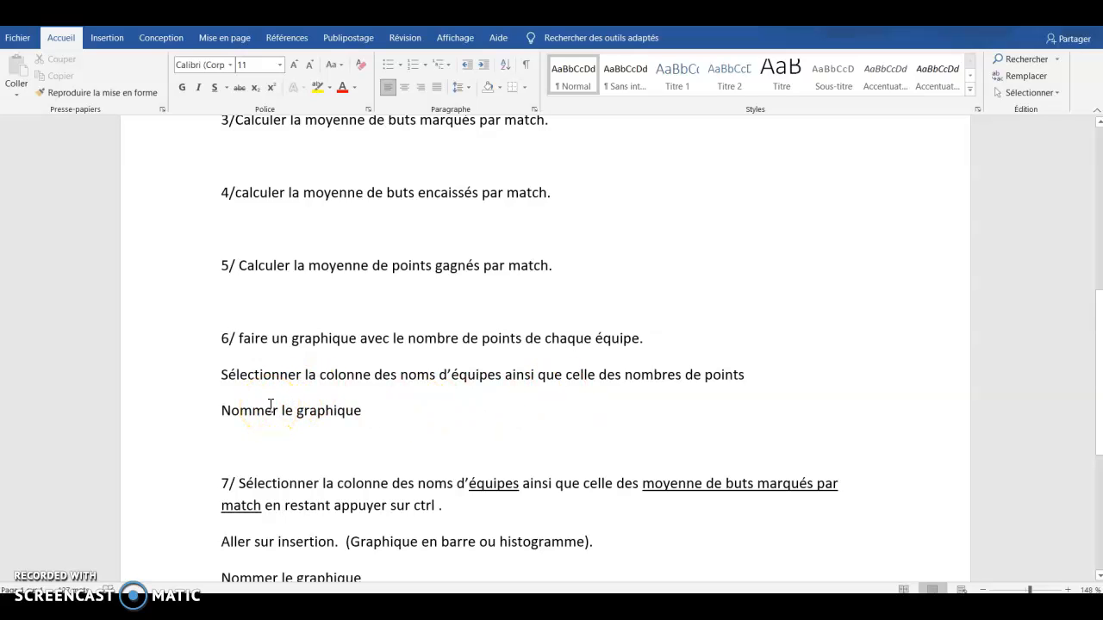
{"action": "mouse_move", "coordinate": [511, 607]}
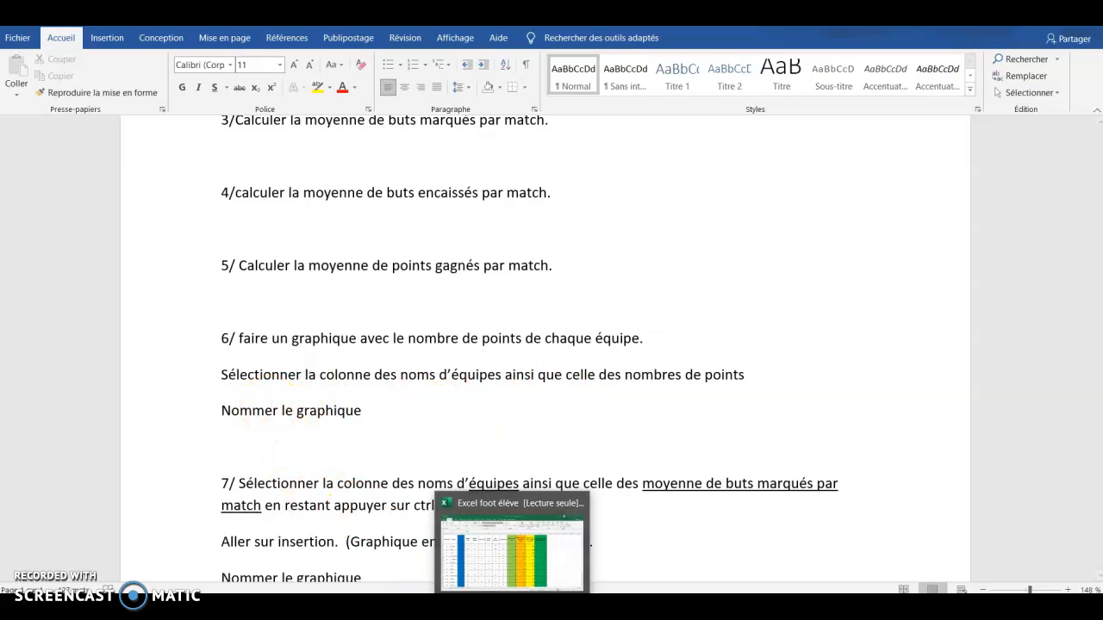
{"action": "left_click", "coordinate": [512, 551]}
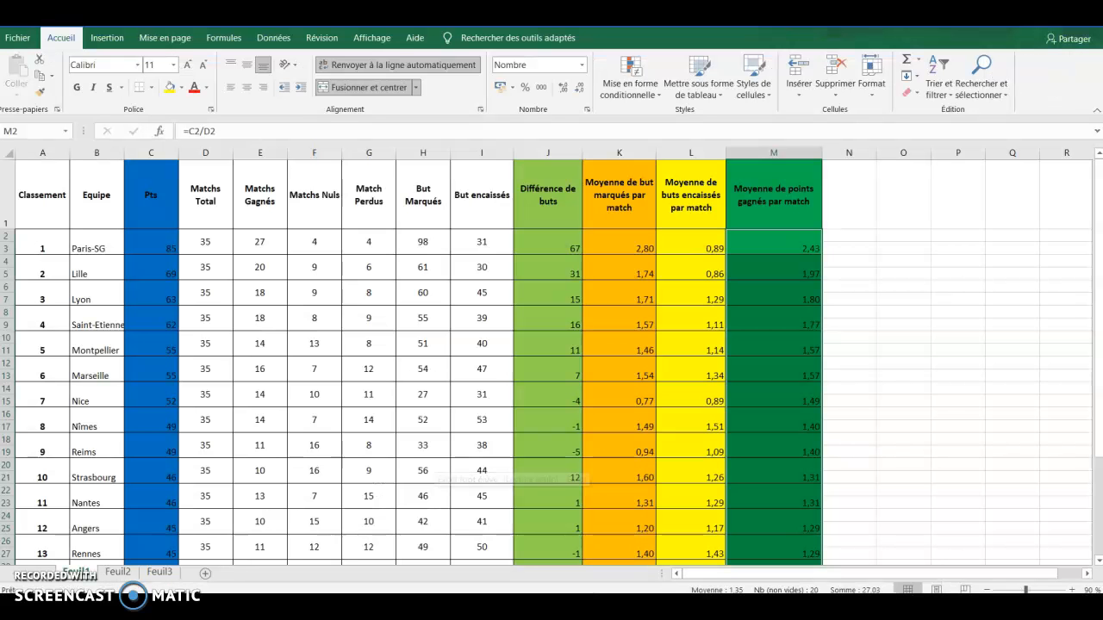
{"action": "left_click", "coordinate": [172, 607]}
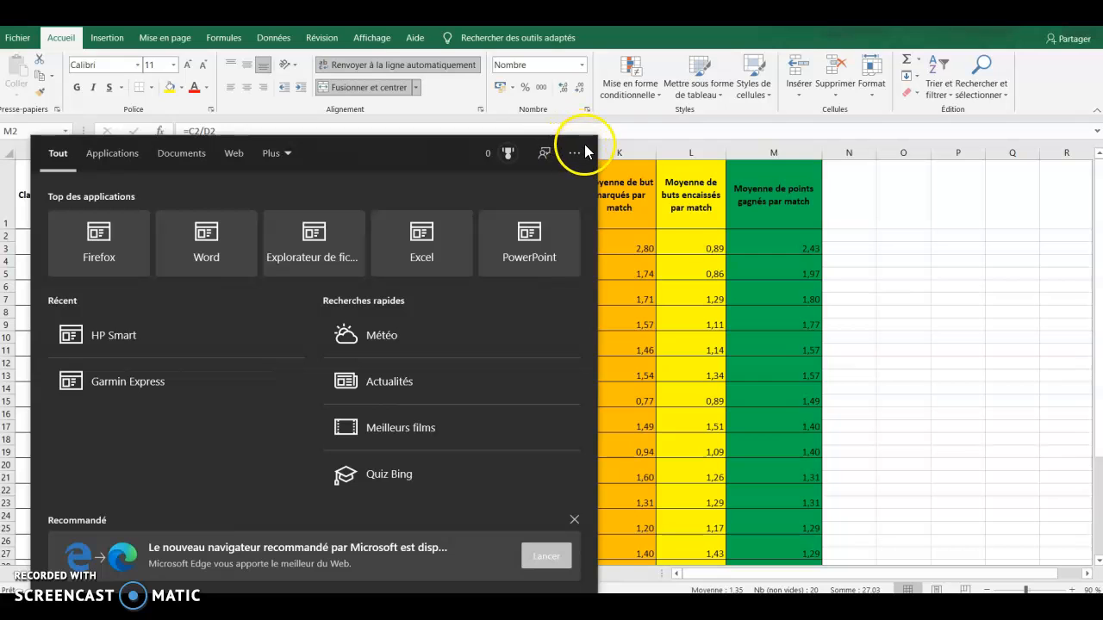
{"action": "left_click", "coordinate": [950, 217]}
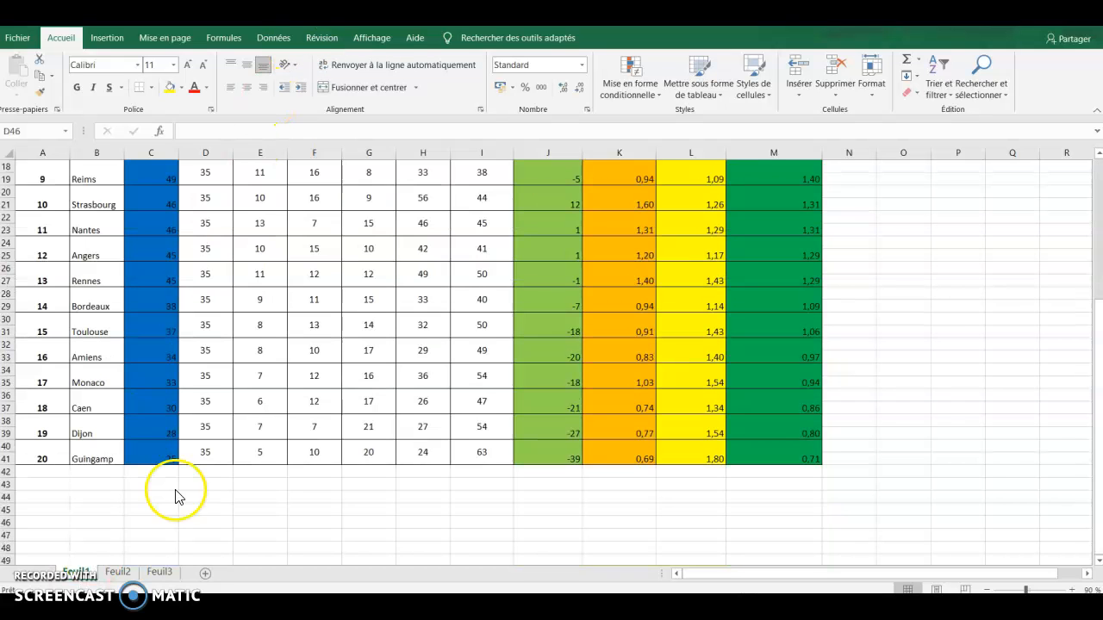
Insert a 2D clustered column chart (Histogramme groupé) from the Equipe and Pts columns, headers included, down to Guingamp's row.
{"action": "scroll", "coordinate": [157, 451], "scroll_direction": "up", "scroll_amount": 6}
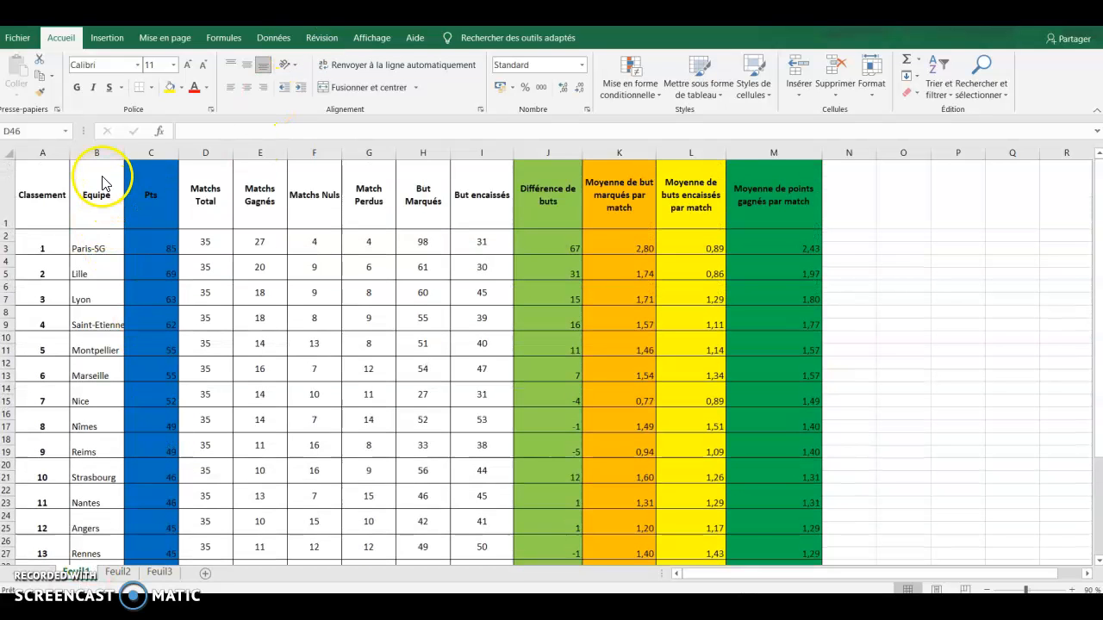
{"action": "left_click_drag", "start_coordinate": [100, 179], "coordinate": [105, 511]}
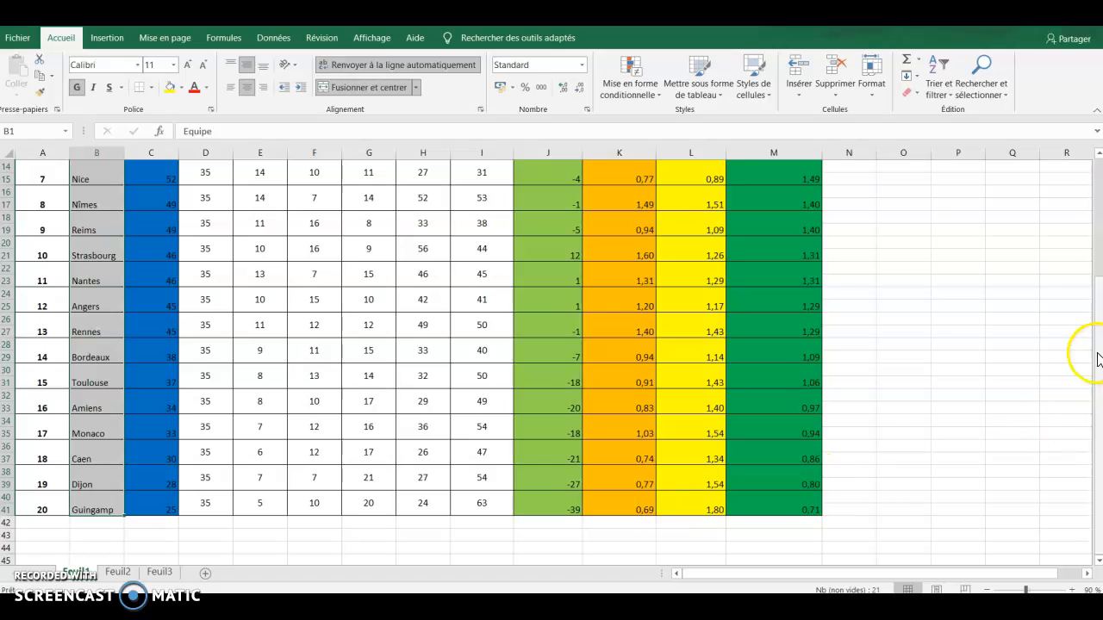
{"action": "left_click_drag", "start_coordinate": [1100, 346], "coordinate": [1092, 198]}
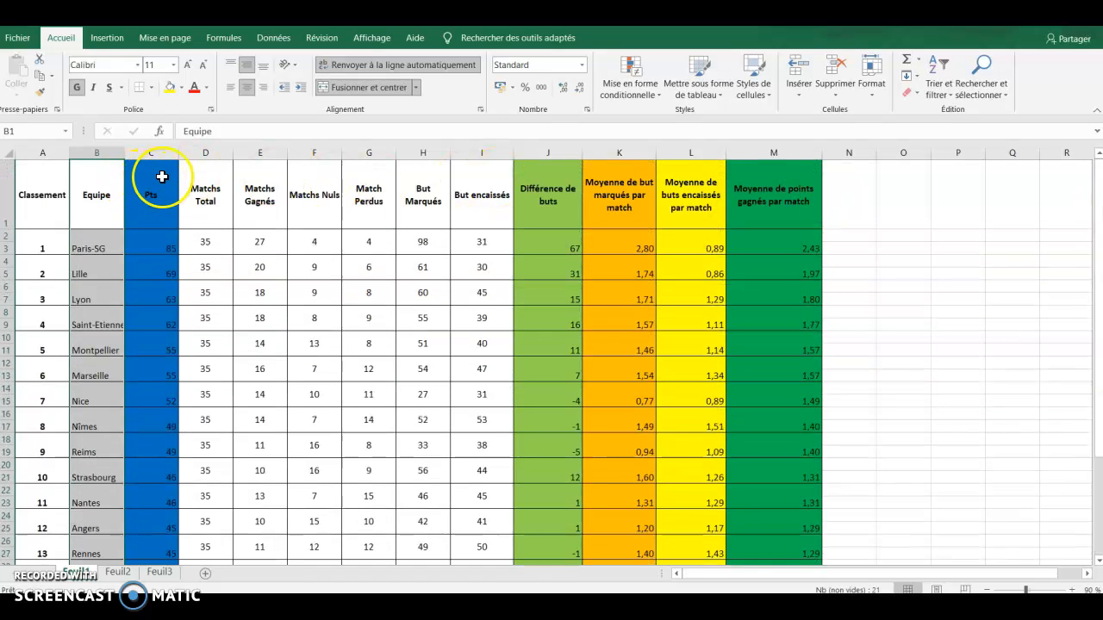
{"action": "left_click_drag", "start_coordinate": [161, 177], "coordinate": [158, 478]}
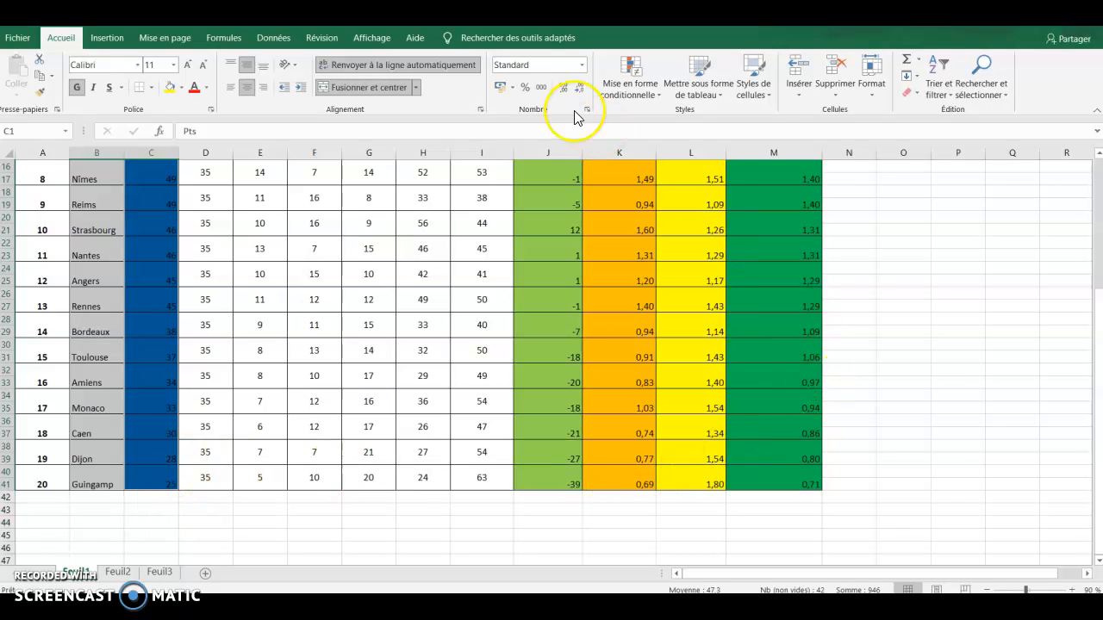
{"action": "left_click", "coordinate": [121, 39]}
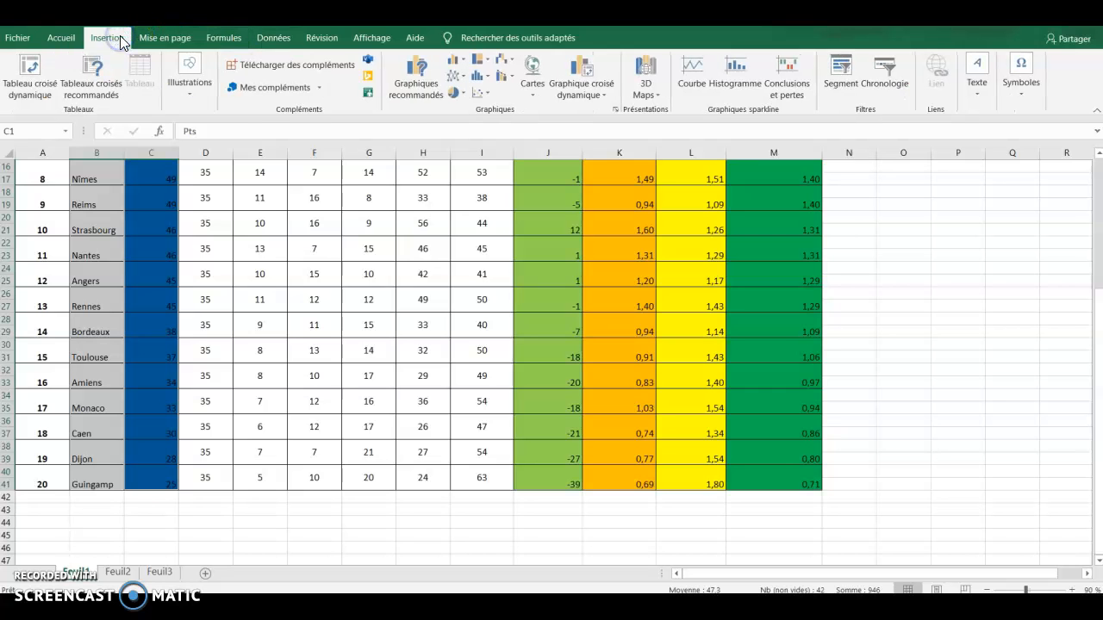
{"action": "left_click", "coordinate": [464, 63]}
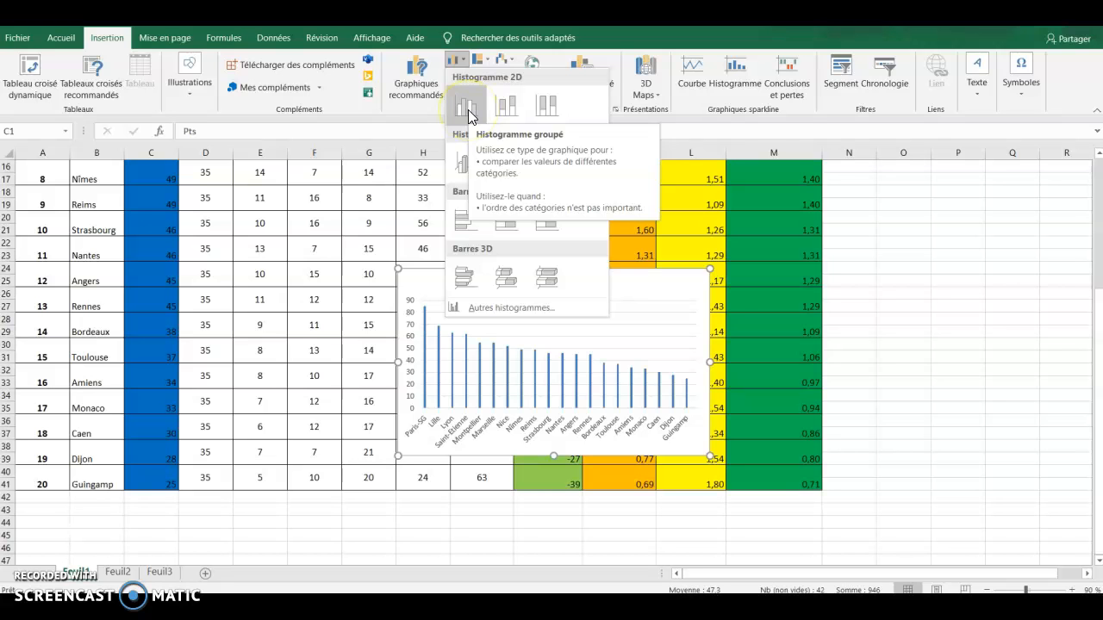
{"action": "left_click", "coordinate": [467, 107]}
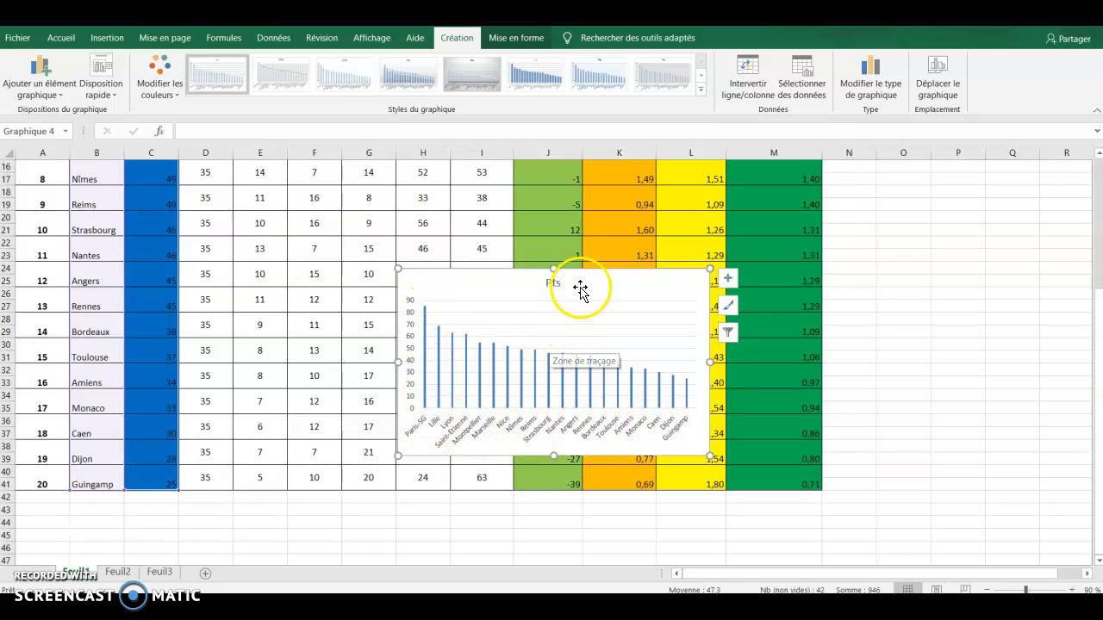
Apply the solid blue background style to the points chart and move it beside the dark green column.
{"action": "left_click", "coordinate": [729, 280]}
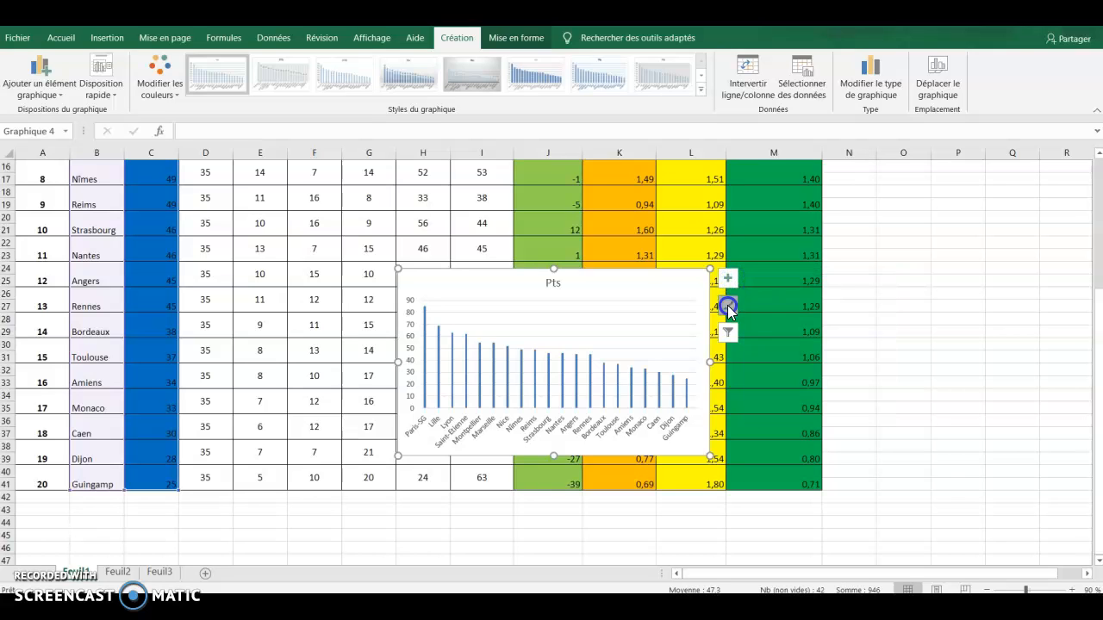
{"action": "left_click", "coordinate": [729, 306]}
{"action": "scroll", "coordinate": [820, 443], "scroll_direction": "down", "scroll_amount": 5}
{"action": "scroll", "coordinate": [820, 443], "scroll_direction": "down", "scroll_amount": 2}
{"action": "left_click", "coordinate": [818, 372]}
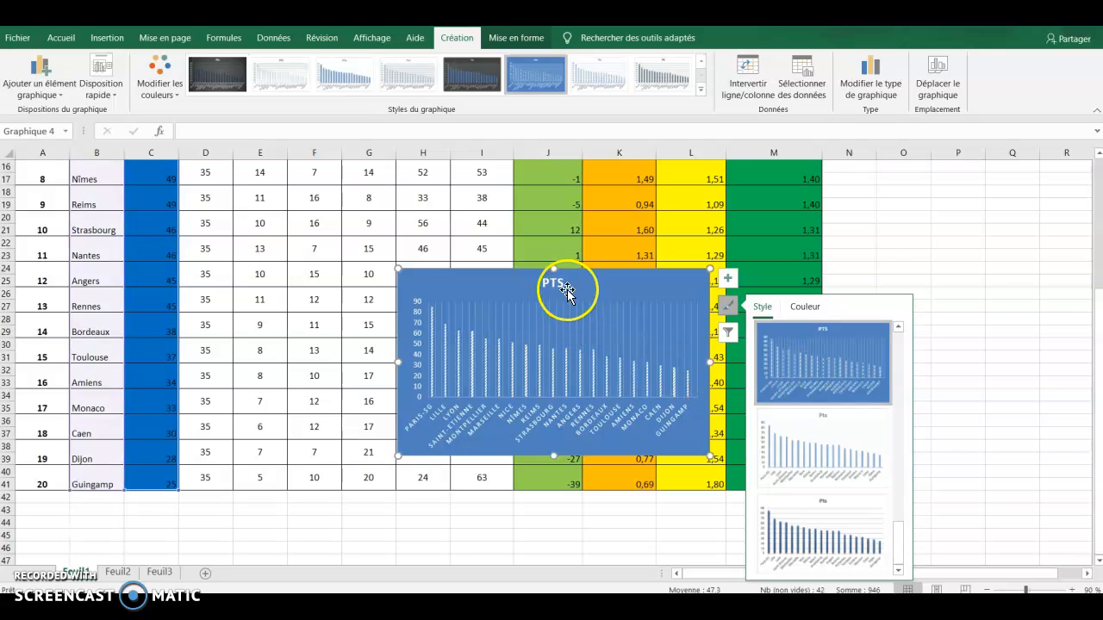
{"action": "left_click_drag", "start_coordinate": [573, 285], "coordinate": [939, 327]}
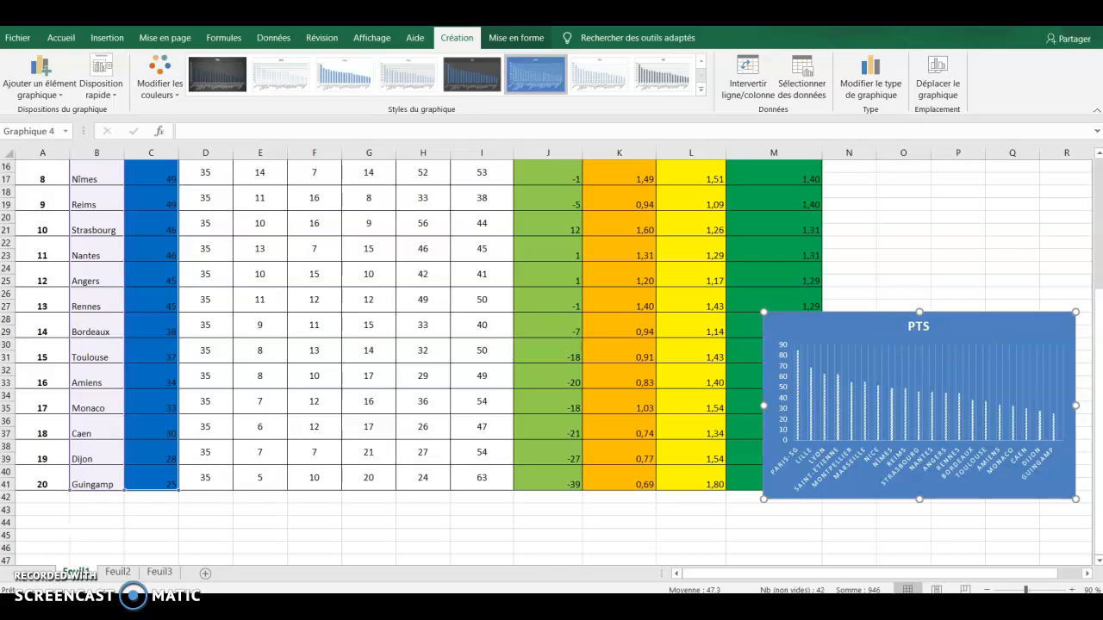
Check the chart-naming instruction in the Word document, and move the points chart into the empty rows below Guingamp in Excel.
{"action": "key", "text": "alt+Tab"}
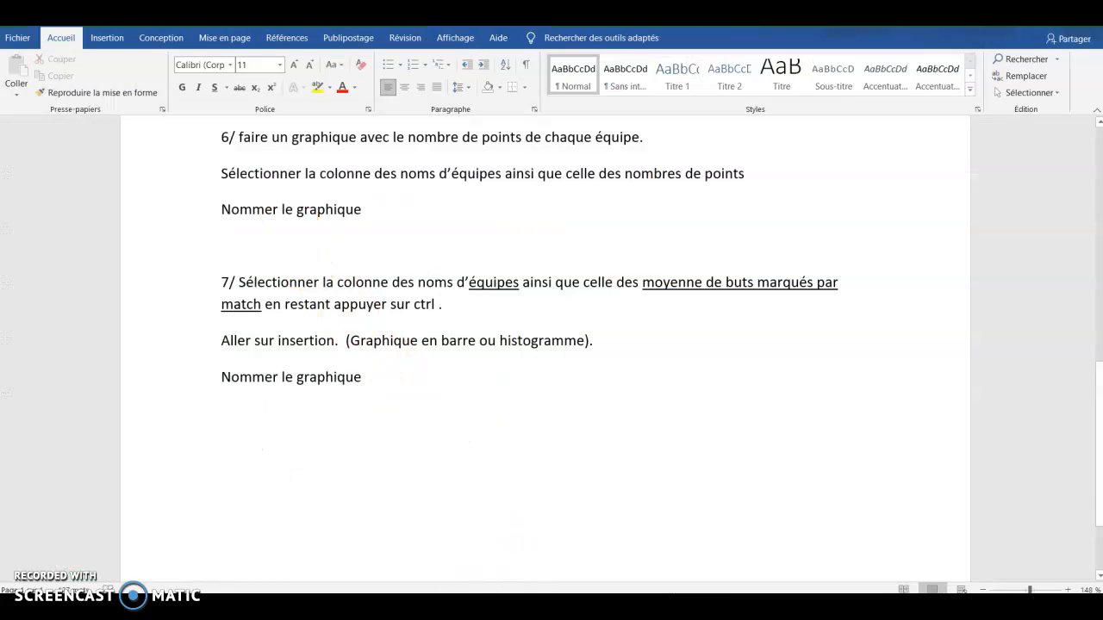
{"action": "key", "text": "alt+Tab"}
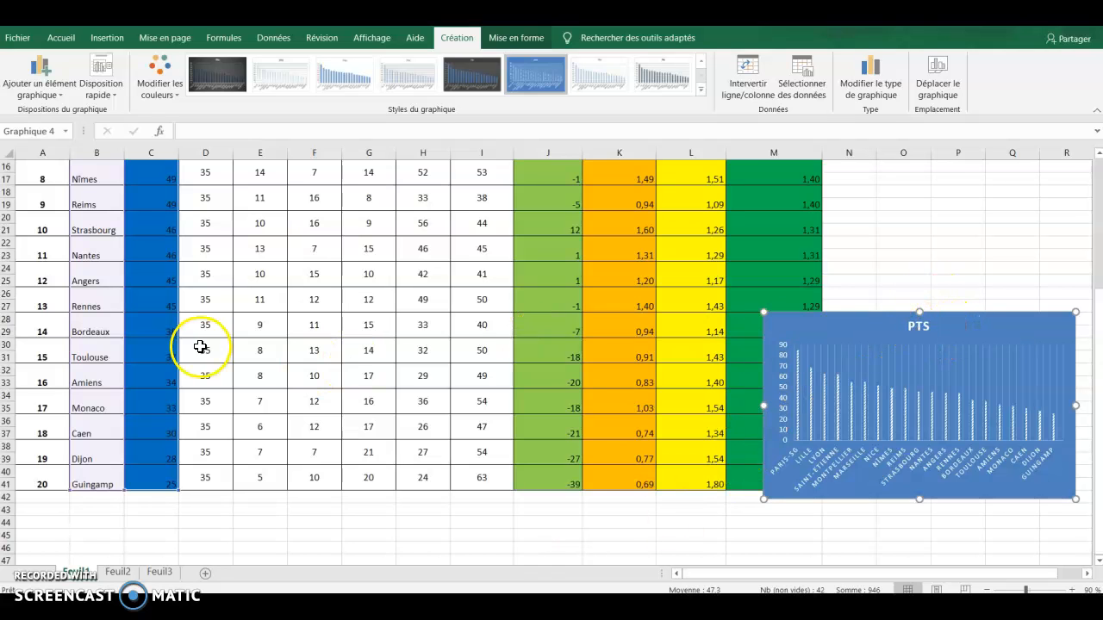
{"action": "double_click", "coordinate": [920, 327]}
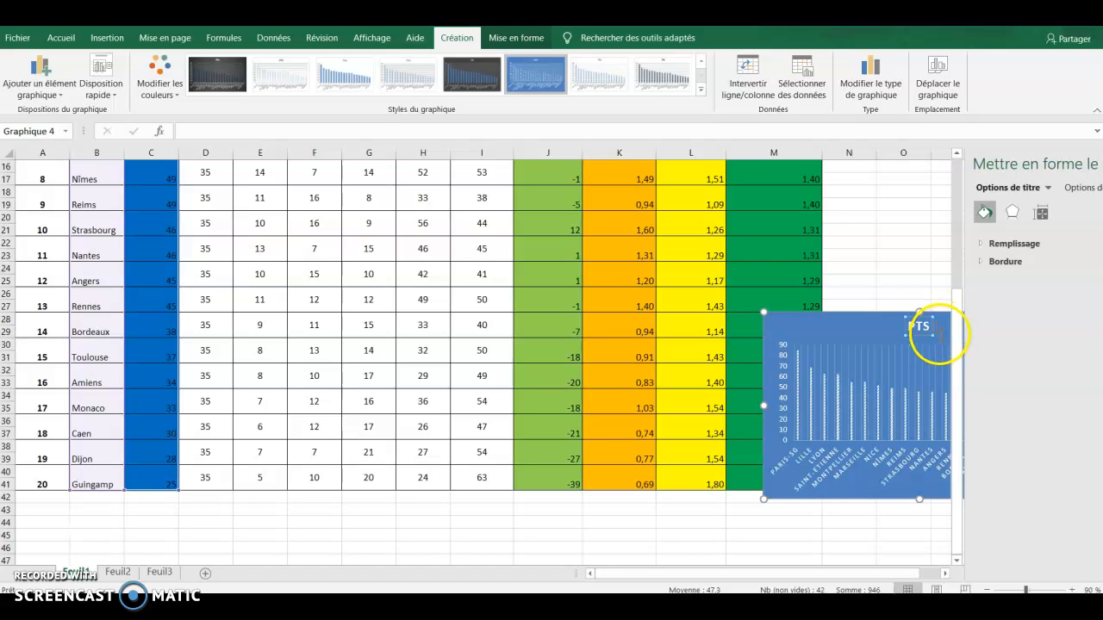
{"action": "scroll", "coordinate": [890, 241], "scroll_direction": "up", "scroll_amount": 5}
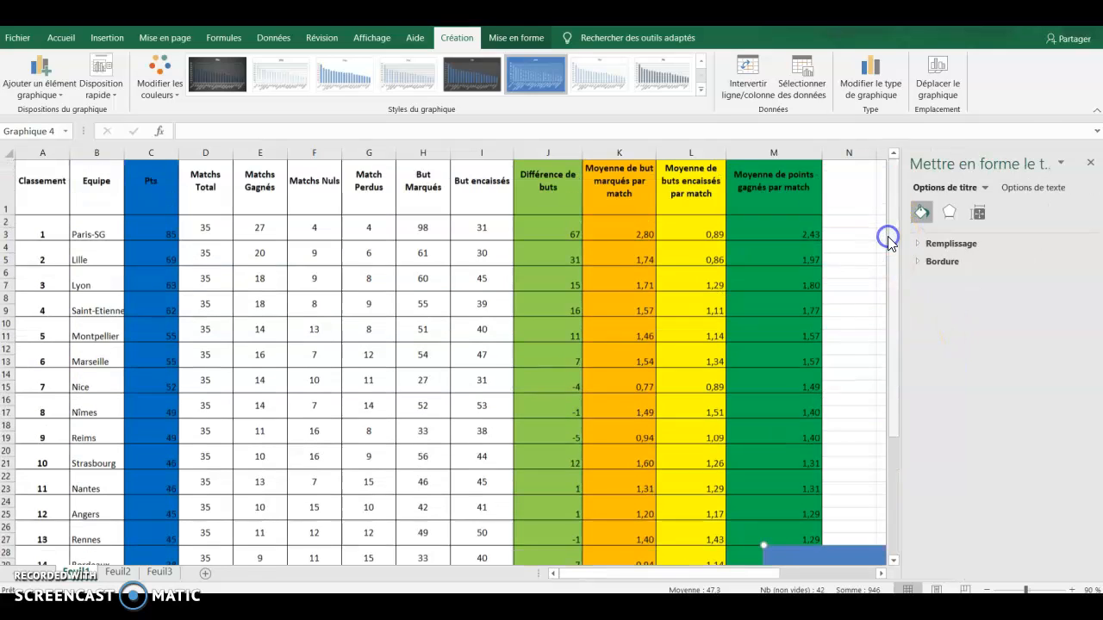
{"action": "scroll", "coordinate": [834, 430], "scroll_direction": "down", "scroll_amount": 3}
{"action": "left_click_drag", "start_coordinate": [836, 410], "coordinate": [628, 509]}
{"action": "scroll", "coordinate": [672, 423], "scroll_direction": "down", "scroll_amount": 3}
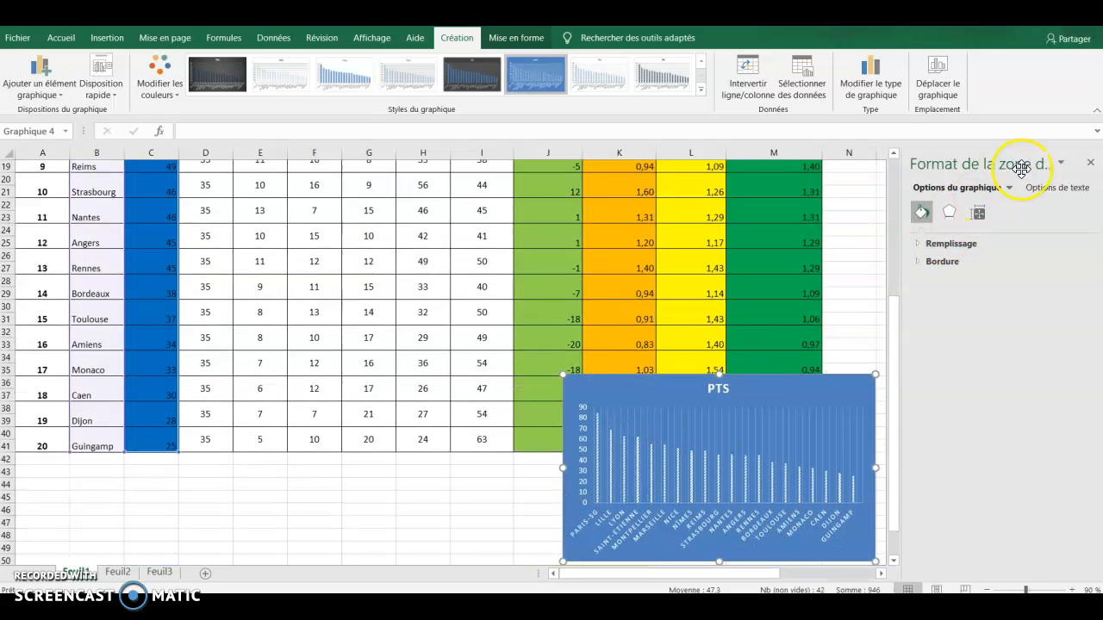
{"action": "left_click", "coordinate": [1090, 163]}
{"action": "left_click_drag", "start_coordinate": [766, 386], "coordinate": [226, 494]}
Change the points chart's title to "Nombre de points par équipe".
{"action": "left_click", "coordinate": [928, 372]}
{"action": "left_click", "coordinate": [184, 492]}
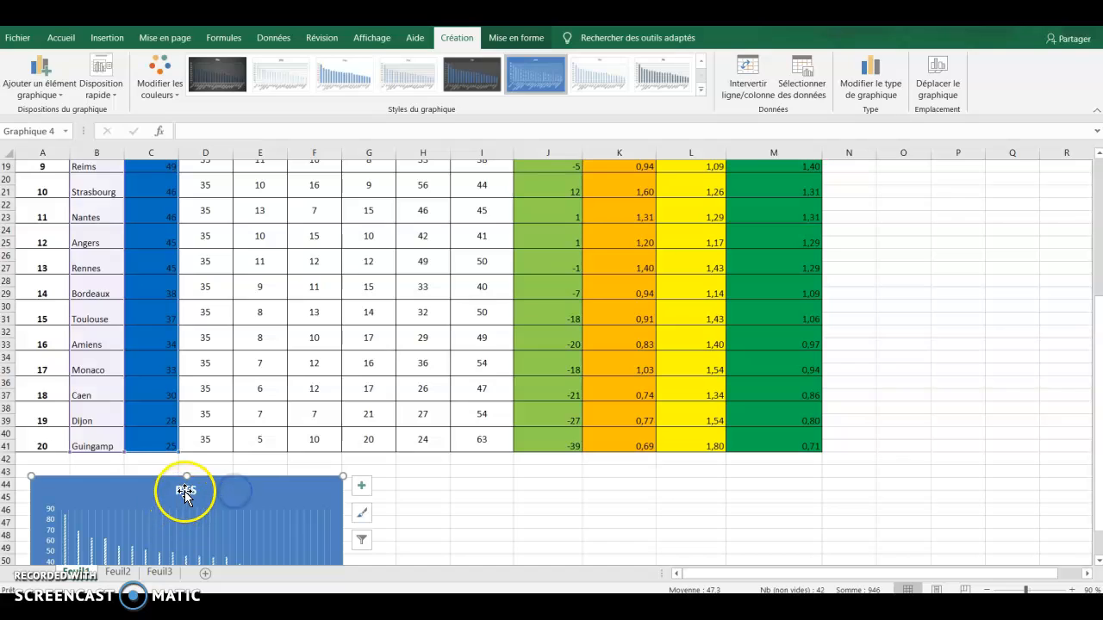
{"action": "left_click", "coordinate": [234, 516]}
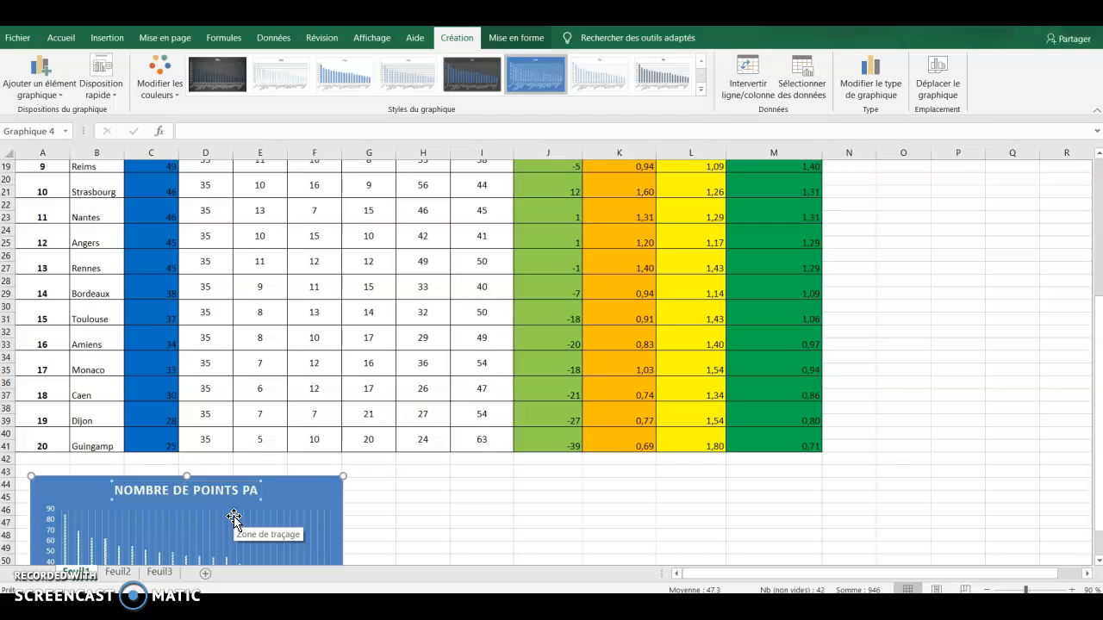
{"action": "type", "text": "ÉQUIPE"}
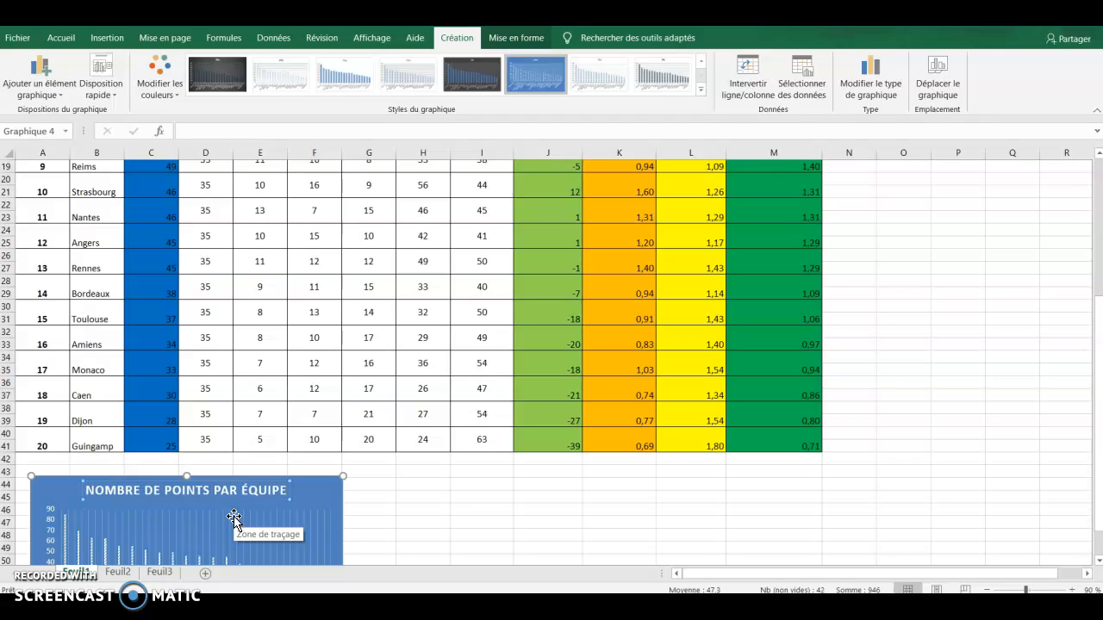
{"action": "left_click", "coordinate": [404, 494]}
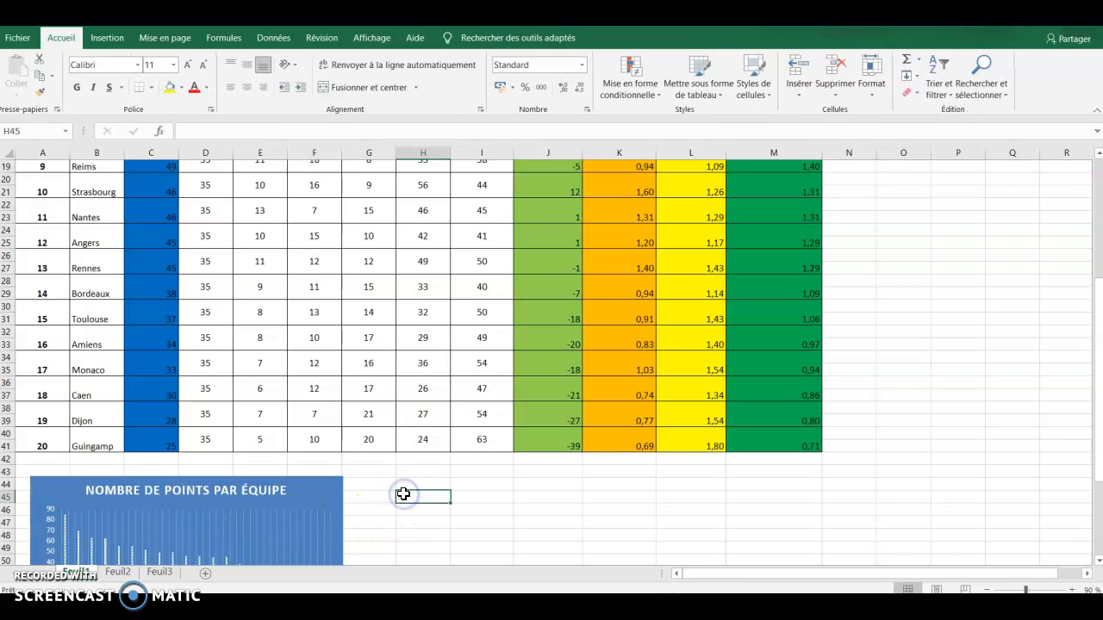
Read question 7 in the Word document about charting teams against average goals scored per match, and return to Excel.
{"action": "scroll", "coordinate": [390, 506], "scroll_direction": "down", "scroll_amount": 2}
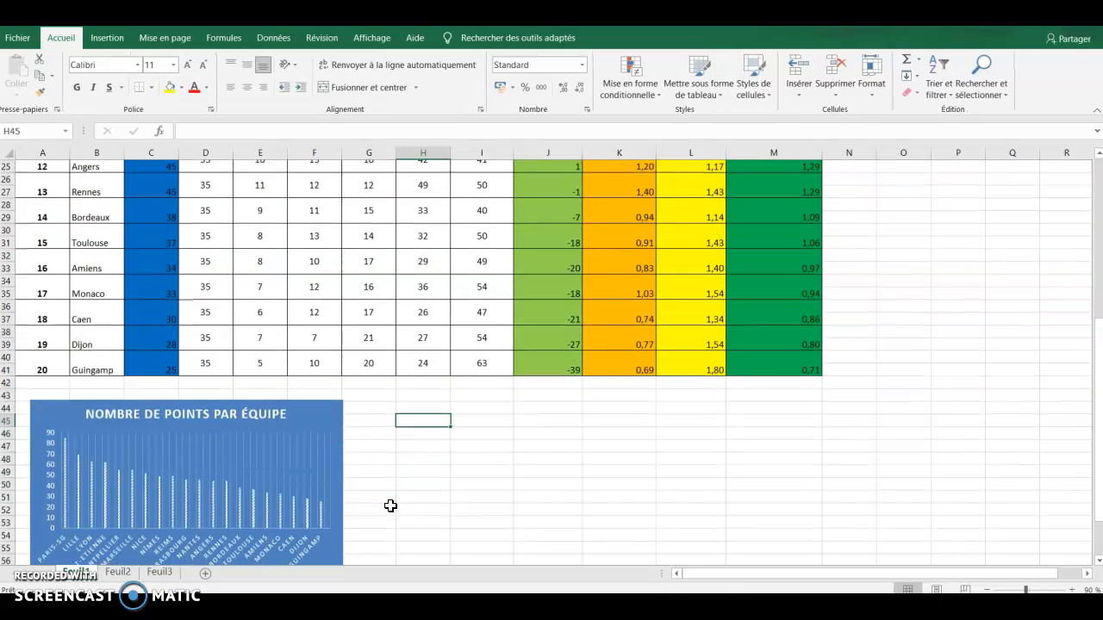
{"action": "scroll", "coordinate": [390, 506], "scroll_direction": "down", "scroll_amount": 1}
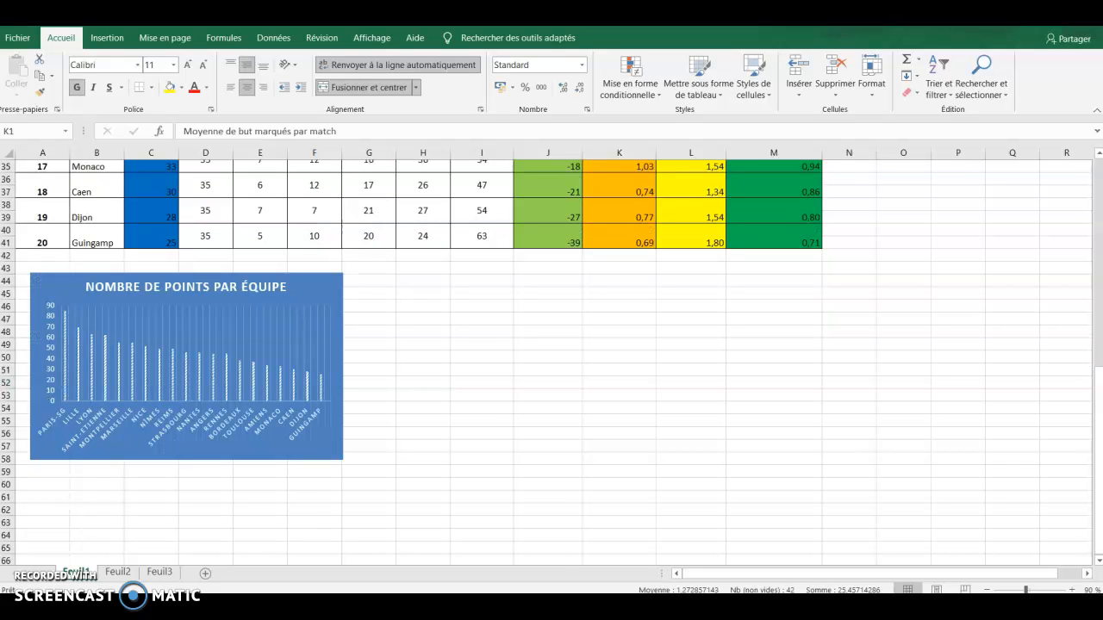
{"action": "left_click", "coordinate": [478, 607]}
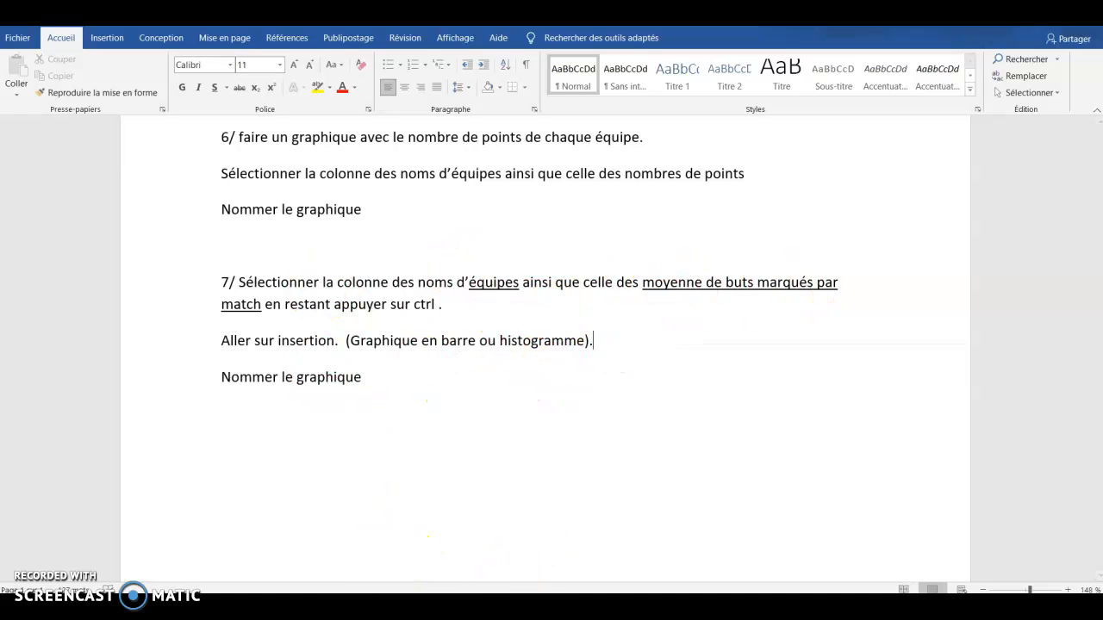
{"action": "mouse_move", "coordinate": [476, 607]}
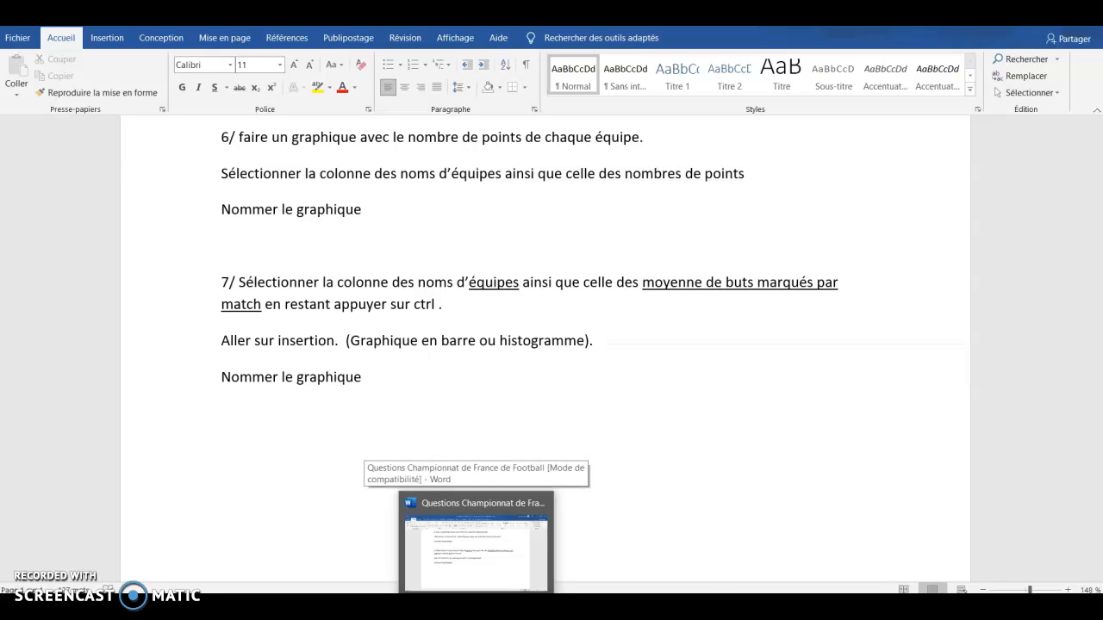
{"action": "left_click", "coordinate": [475, 606]}
Select the Equipe column together with the Moyenne de but marqués par match column, from the headers down to Guingamp's row.
{"action": "scroll", "coordinate": [277, 260], "scroll_direction": "up", "scroll_amount": 11}
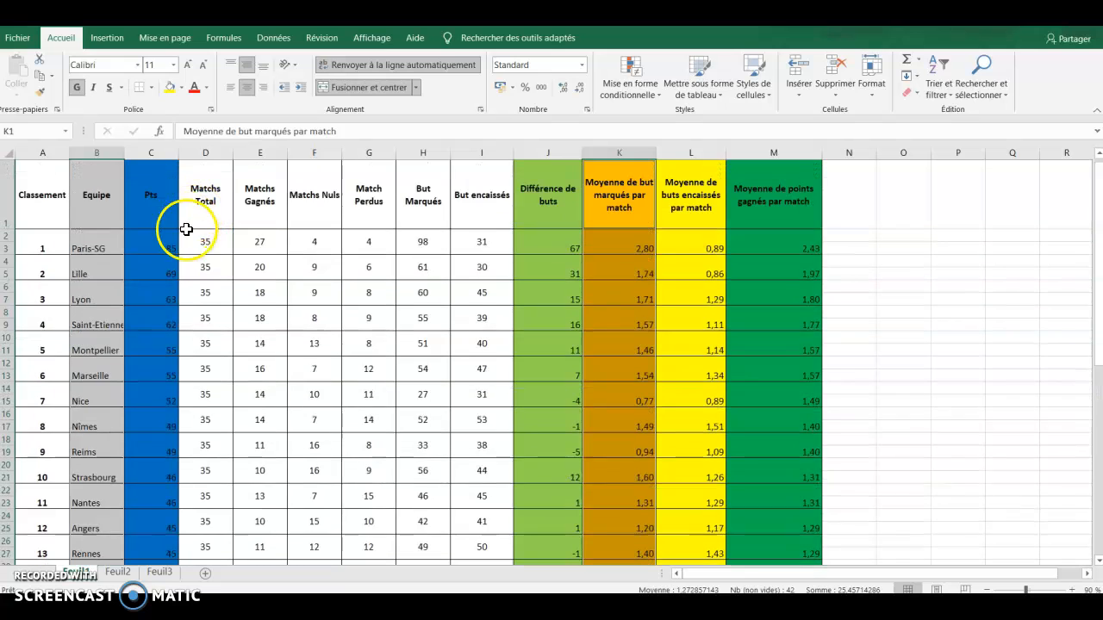
{"action": "left_click", "coordinate": [152, 216]}
{"action": "left_click_drag", "start_coordinate": [96, 171], "coordinate": [97, 548]}
{"action": "left_click_drag", "start_coordinate": [1092, 362], "coordinate": [1089, 198]}
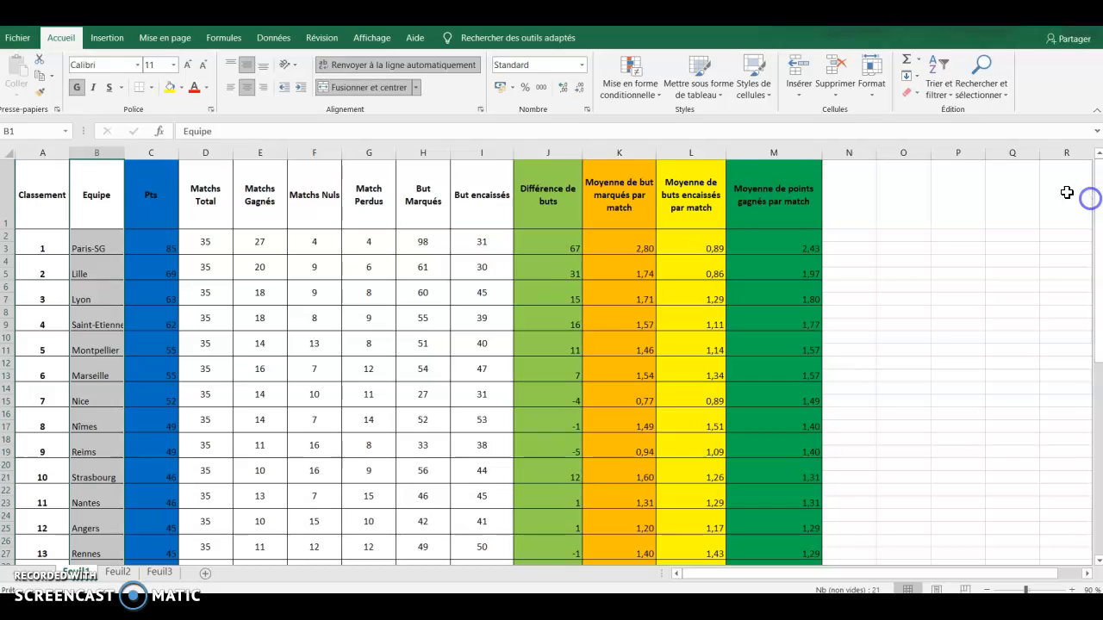
{"action": "left_click_drag", "start_coordinate": [636, 182], "coordinate": [622, 552]}
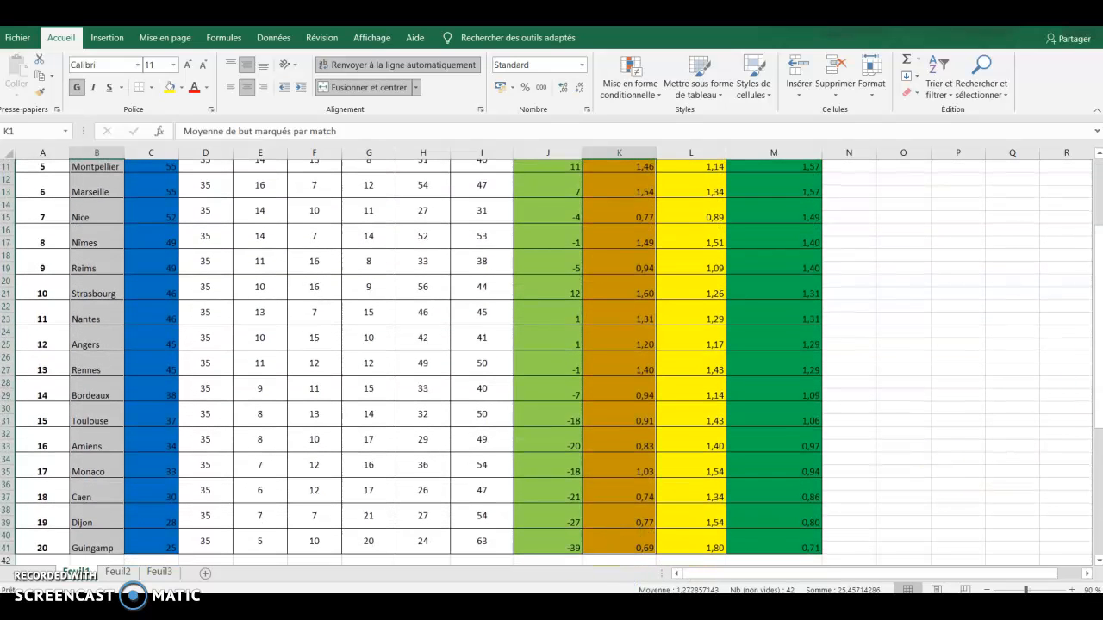
Insert a clustered horizontal bar chart from the selected columns and apply the chart style with the grey gradient background and data labels.
{"action": "left_click", "coordinate": [107, 38]}
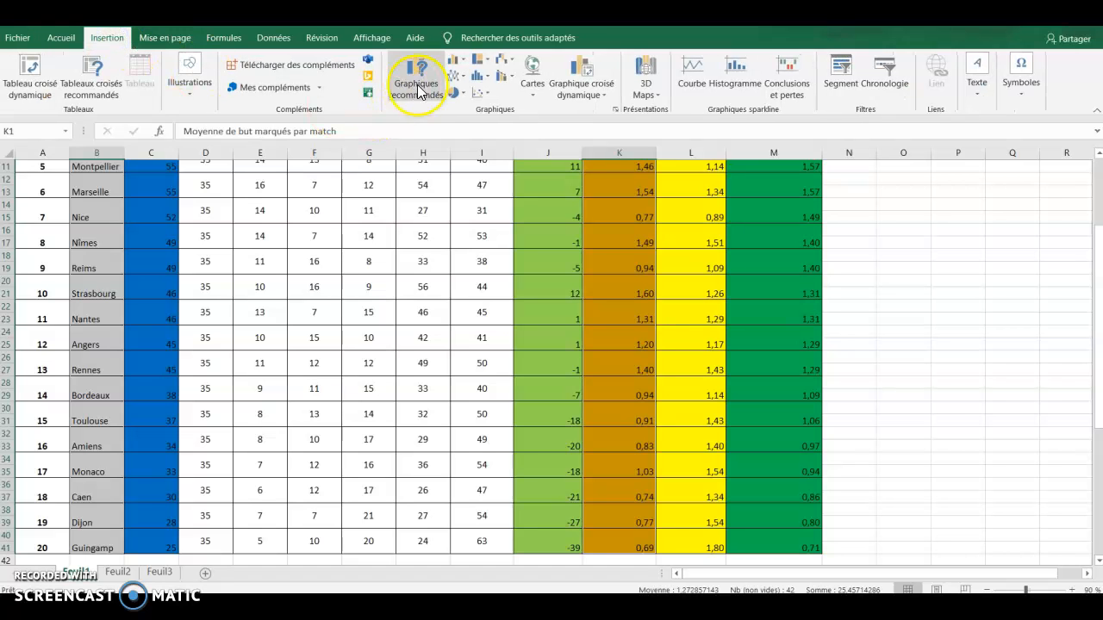
{"action": "left_click", "coordinate": [464, 64]}
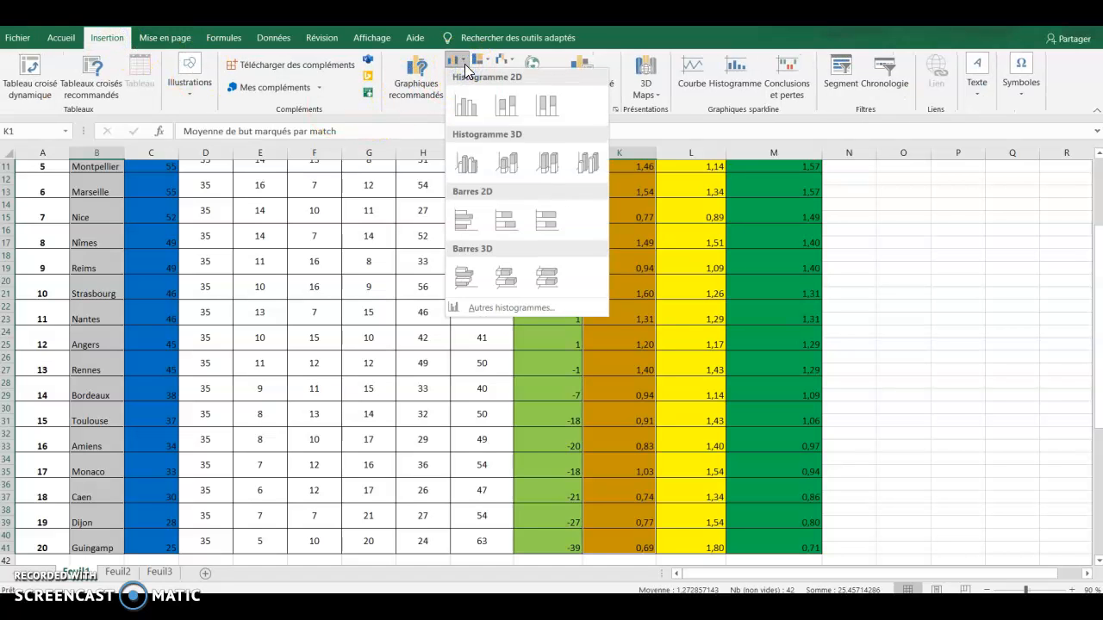
{"action": "left_click", "coordinate": [463, 285]}
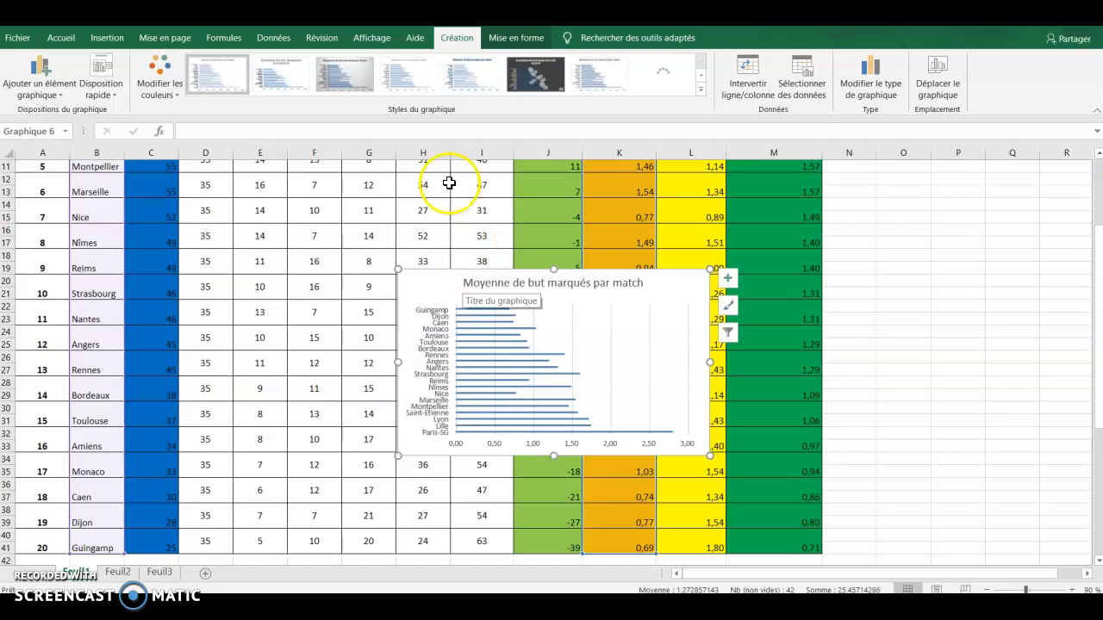
{"action": "left_click", "coordinate": [531, 81]}
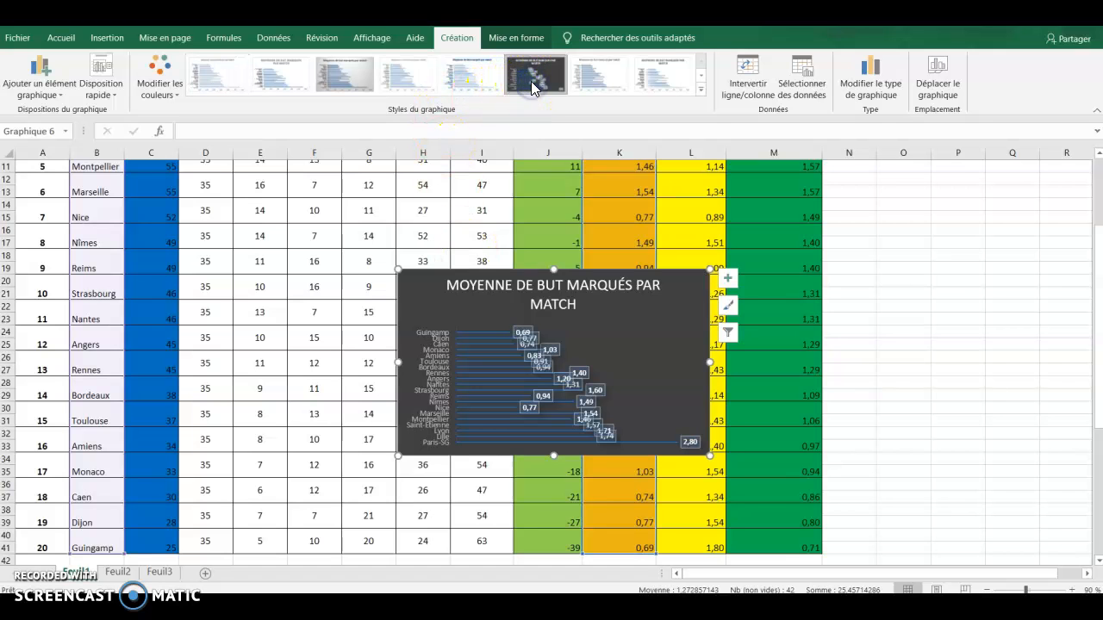
{"action": "left_click", "coordinate": [491, 79]}
{"action": "left_click", "coordinate": [361, 83]}
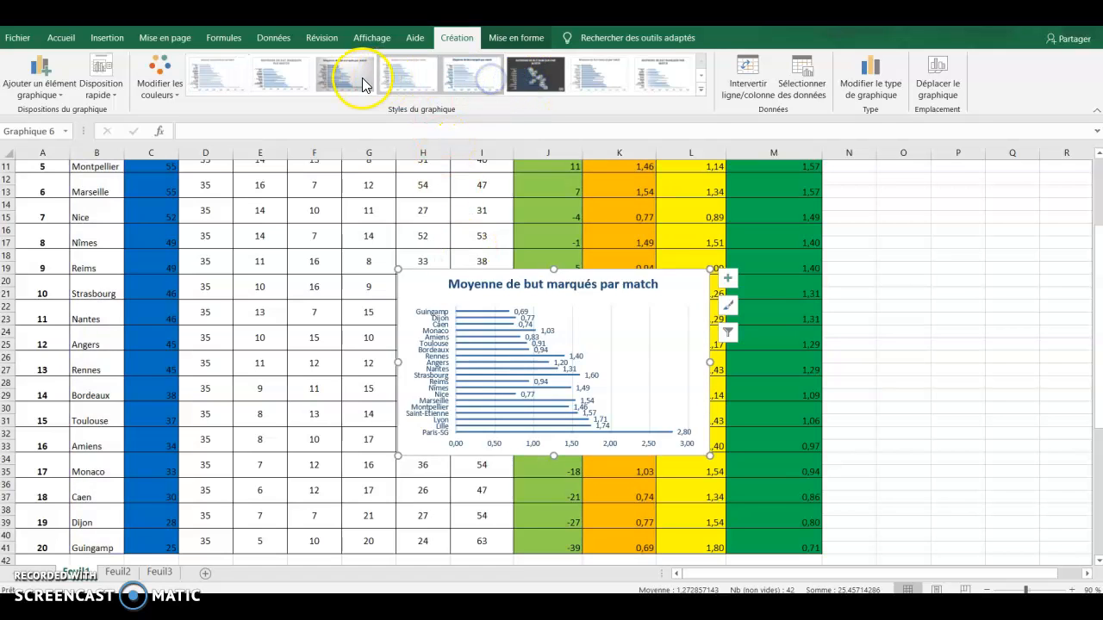
Move the average goals chart into the empty rows below the table, beside the points chart.
{"action": "left_click", "coordinate": [606, 319]}
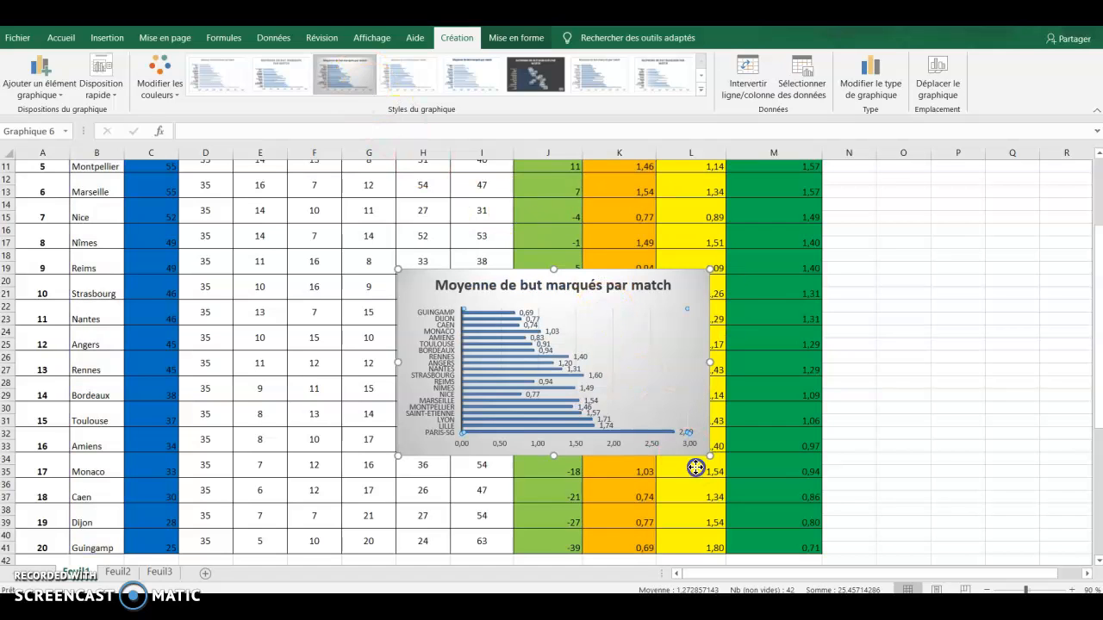
{"action": "left_click", "coordinate": [585, 285]}
{"action": "left_click", "coordinate": [575, 288]}
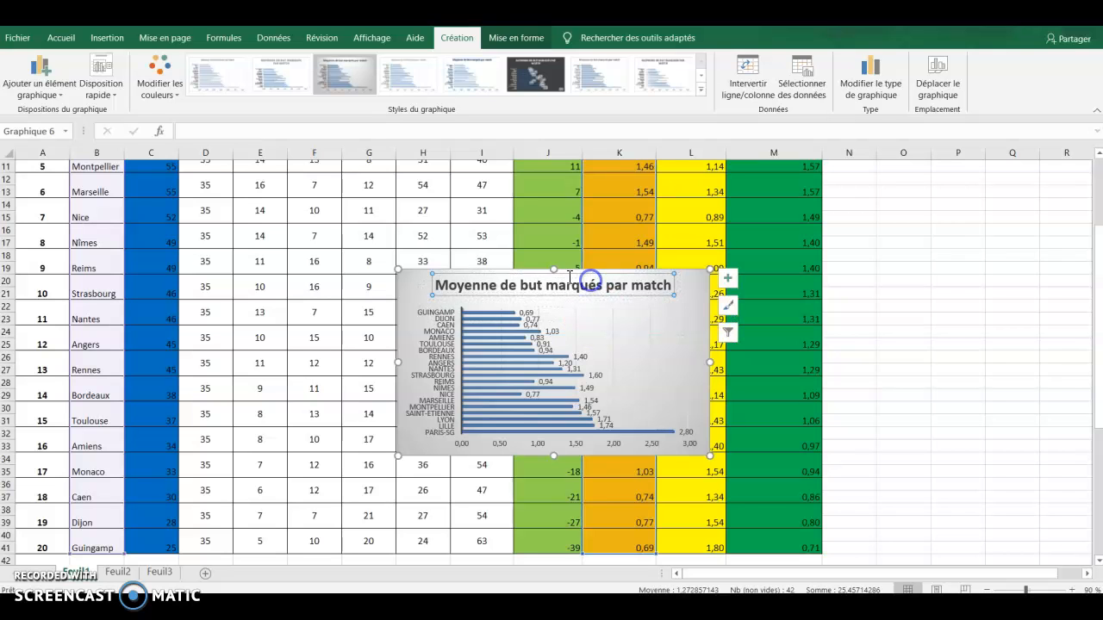
{"action": "left_click_drag", "start_coordinate": [409, 315], "coordinate": [460, 537]}
{"action": "scroll", "coordinate": [970, 433], "scroll_direction": "down", "scroll_amount": 5}
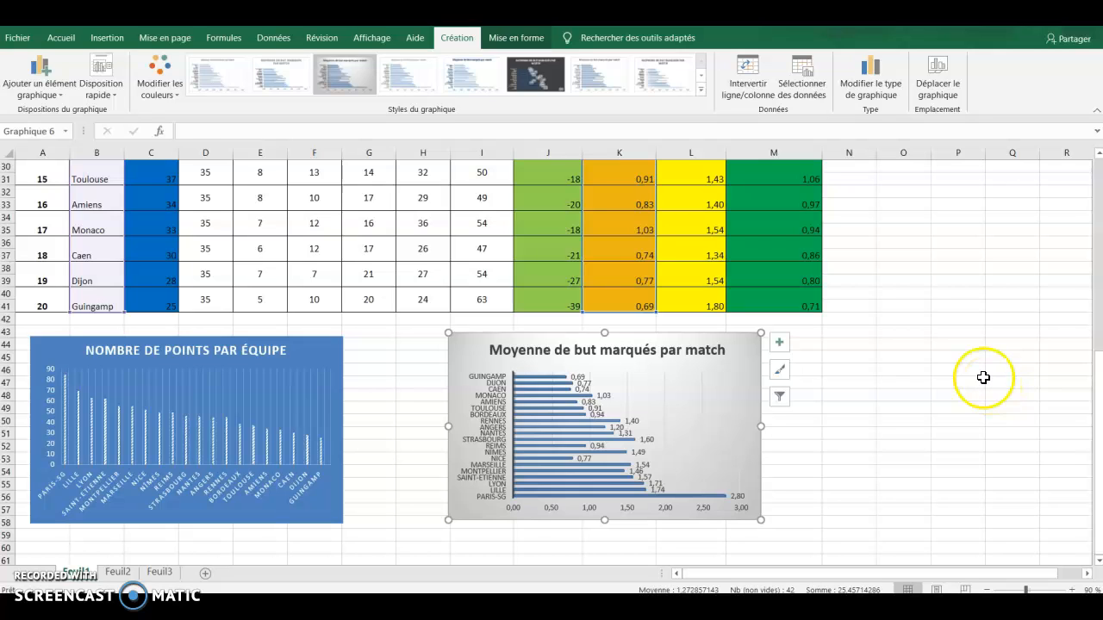
Correct the average goals chart's title to "Moyenne de buts marqués par match".
{"action": "left_click", "coordinate": [595, 354]}
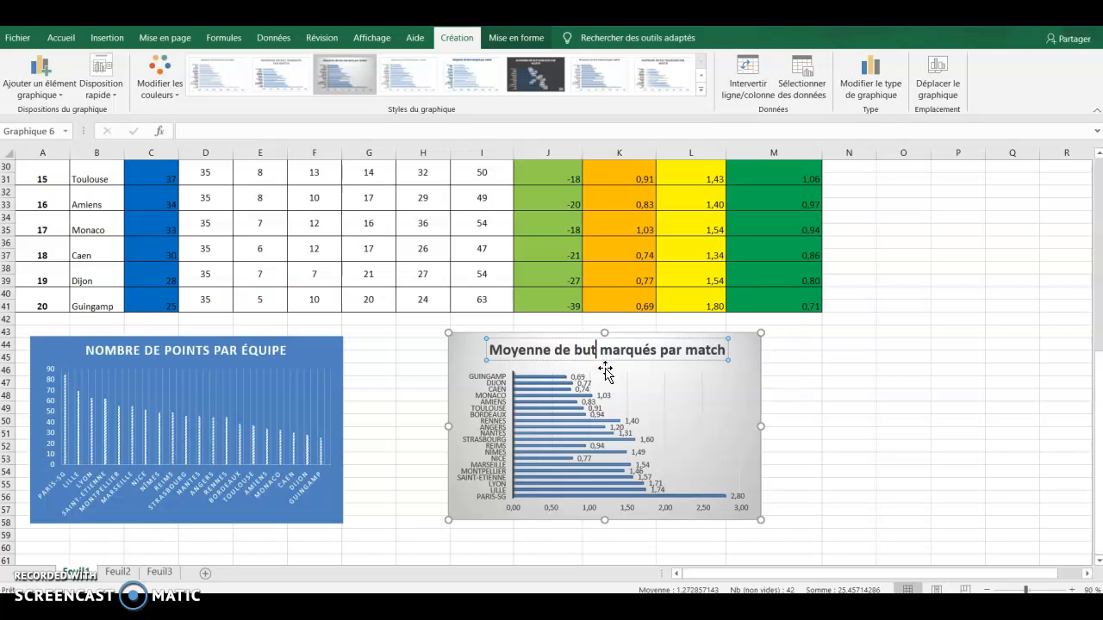
{"action": "type", "text": "s"}
{"action": "left_click", "coordinate": [854, 392]}
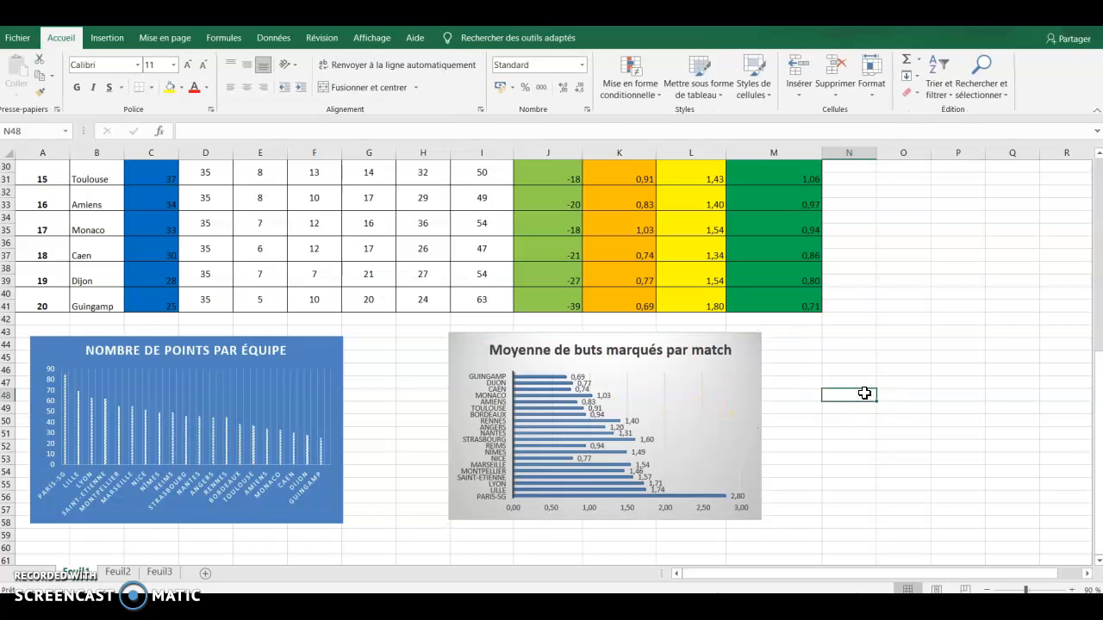
{"action": "scroll", "coordinate": [864, 392], "scroll_direction": "down", "scroll_amount": 2}
{"action": "scroll", "coordinate": [864, 393], "scroll_direction": "up", "scroll_amount": 2}
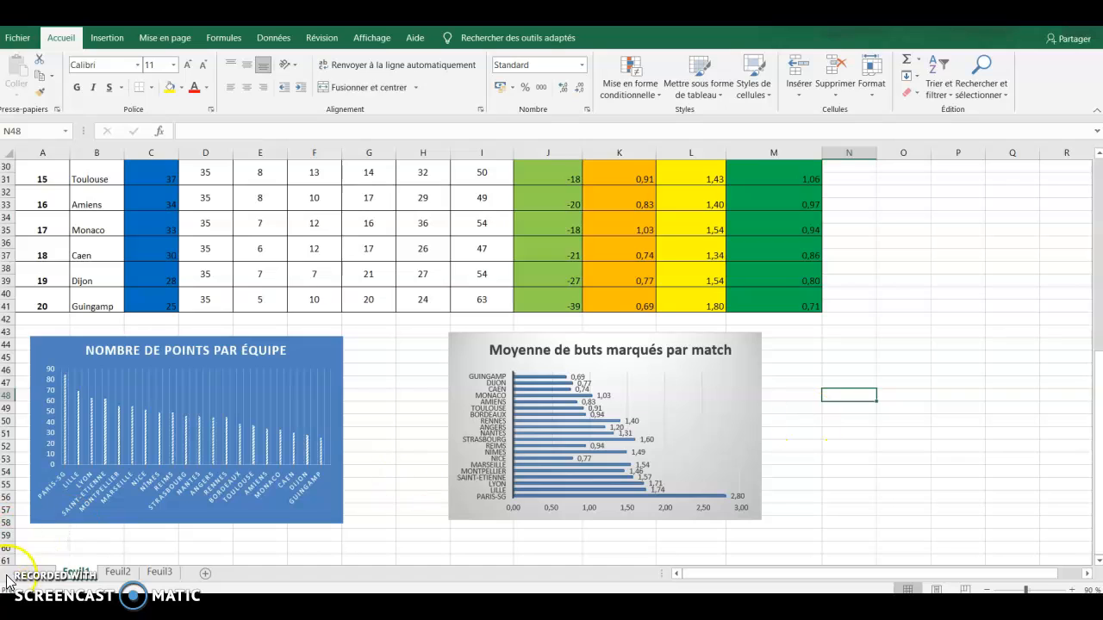